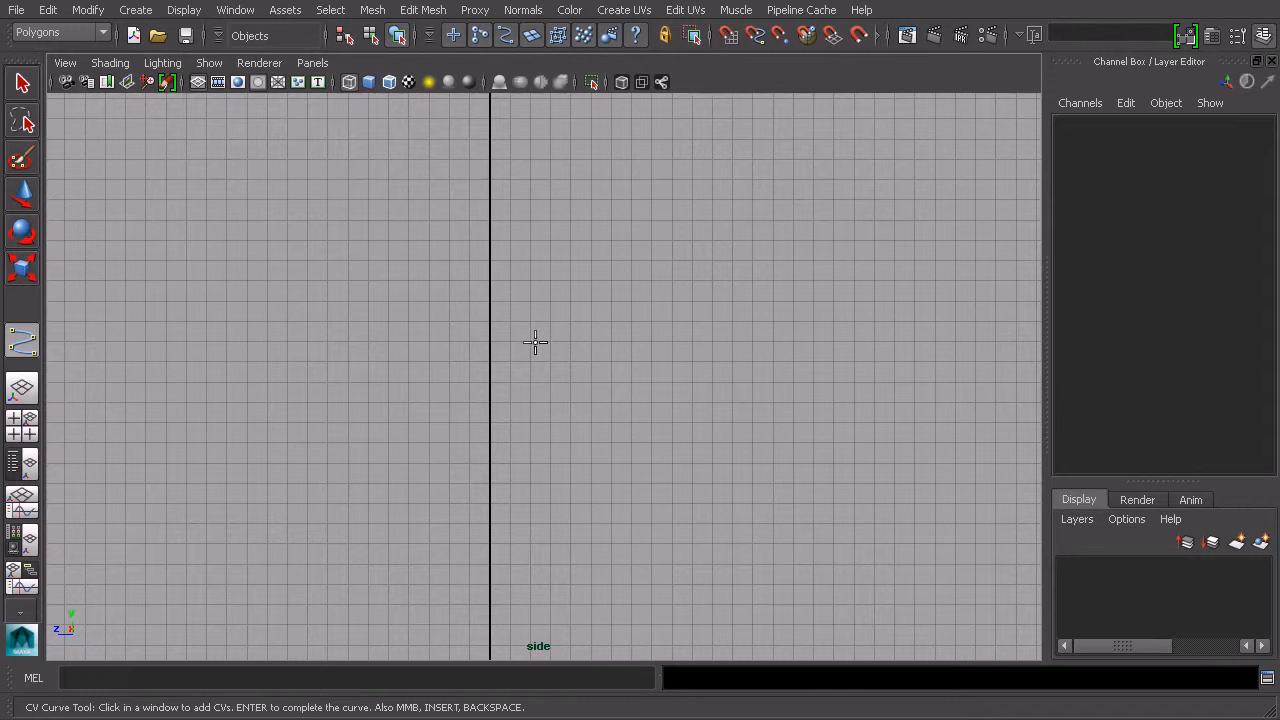
Step: Draw a CV profile curve in the side view, starting on the vertical axis, running right, turning at the outer end and returning to the axis
left_click(503, 342)
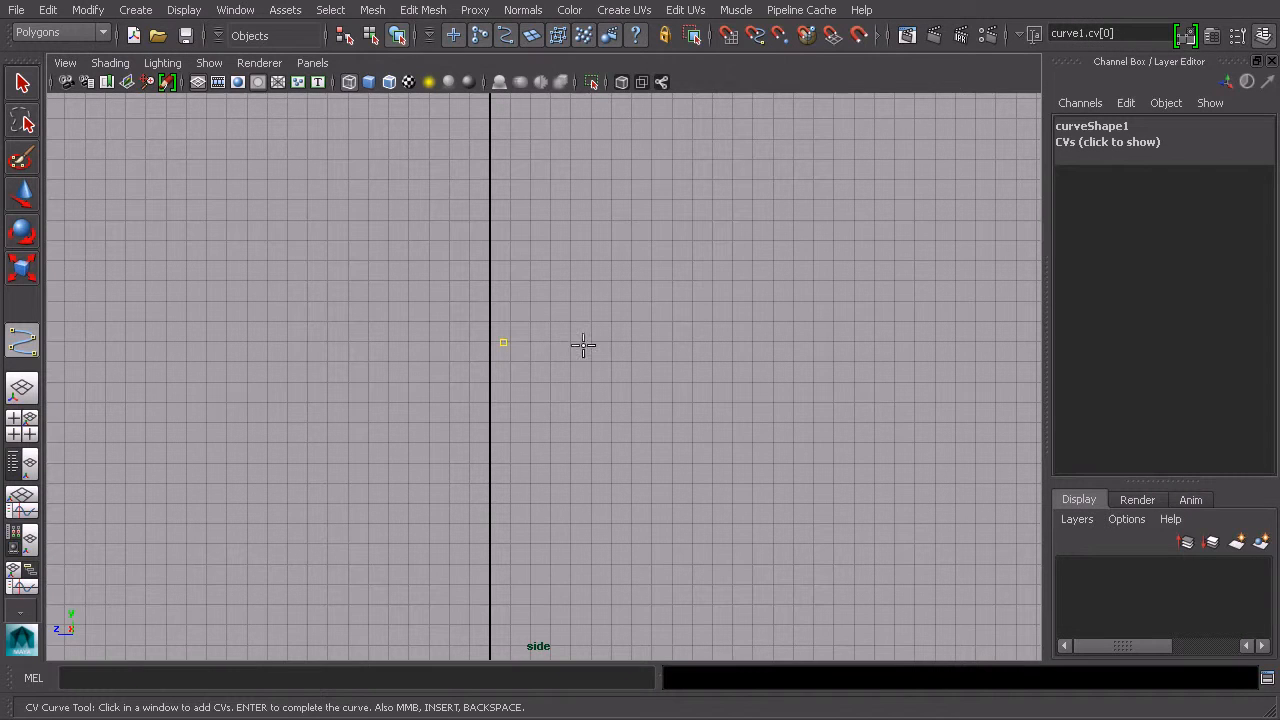
left_click(655, 361)
left_click(726, 380)
left_click(748, 380)
left_click(765, 377)
left_click(781, 379)
left_click(787, 396)
left_click(785, 408)
left_click(785, 408)
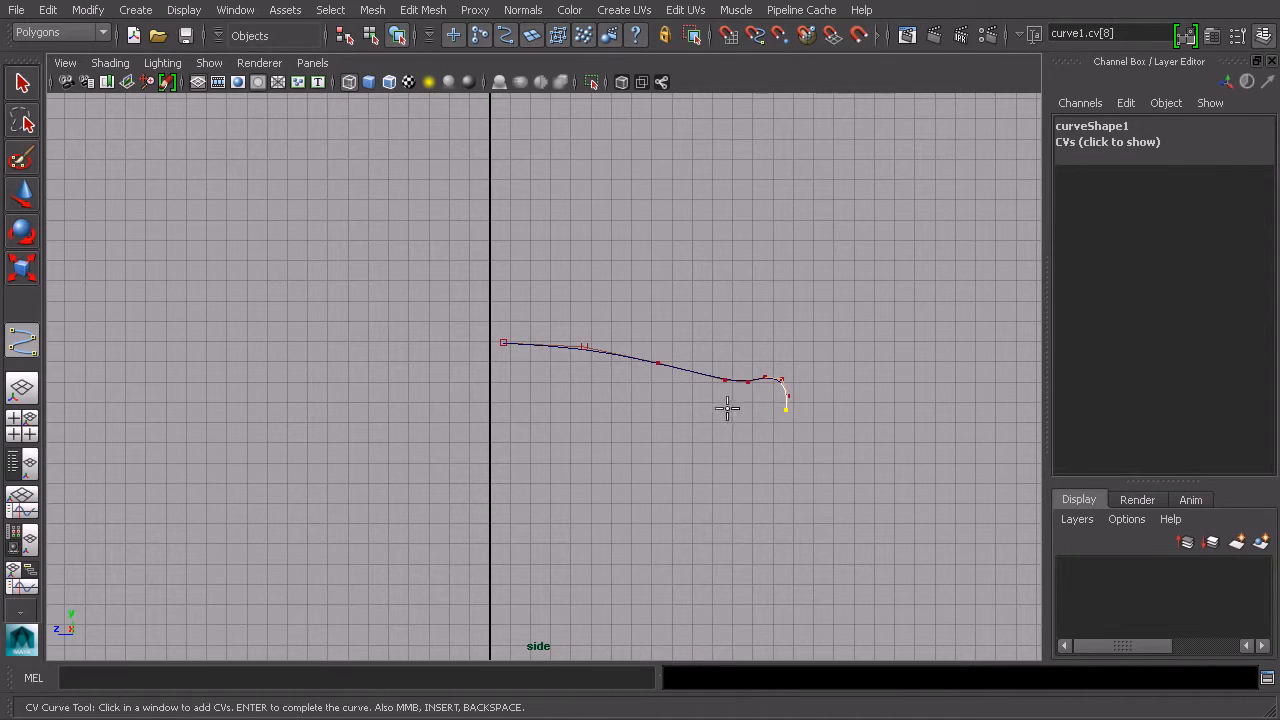
left_click(778, 411)
left_click(507, 413)
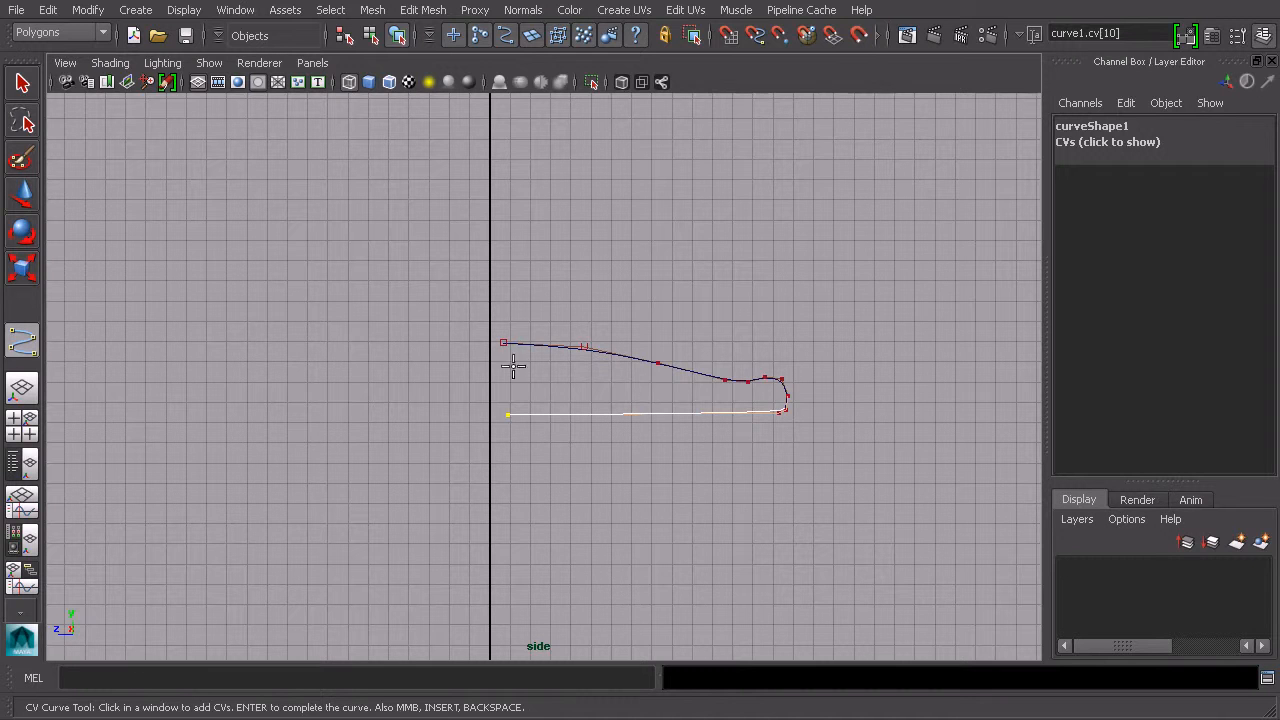
middle_click_drag(518, 397, 533, 368, "alt")
right_click_drag(554, 354, 578, 343, "alt")
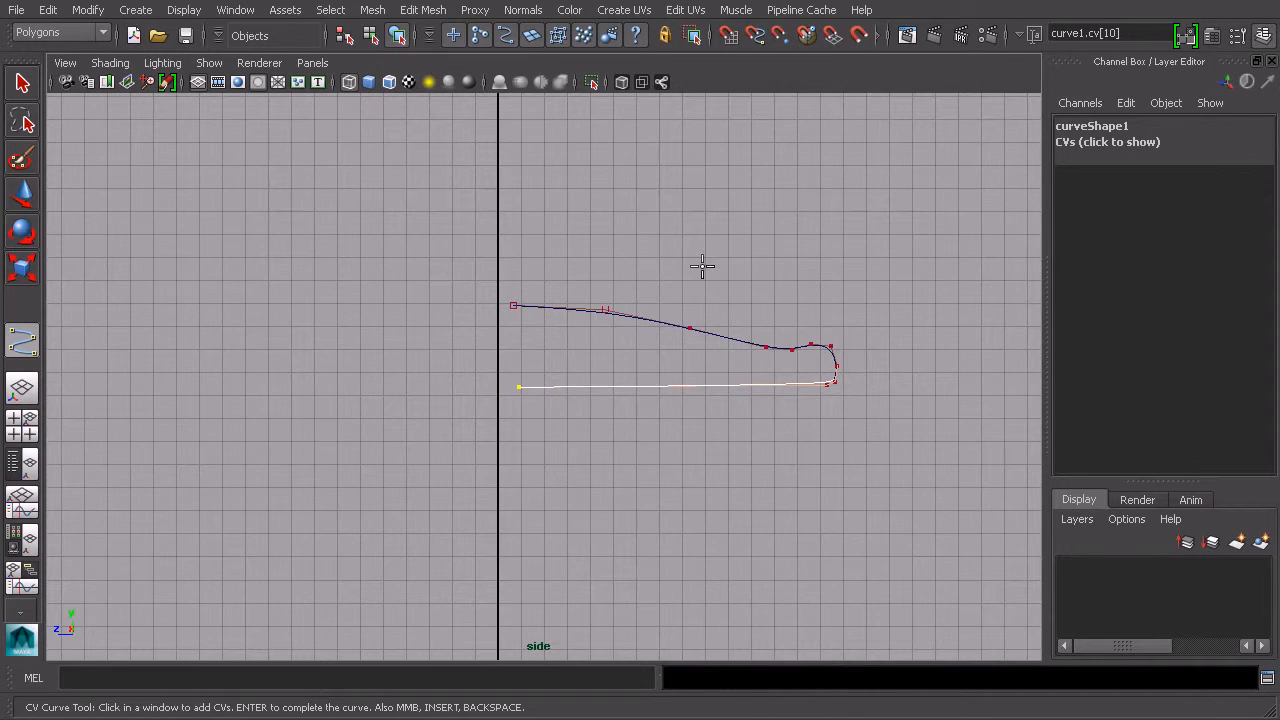
left_click(23, 87)
Step: Switch to the Move tool and reposition the profile curve's CVs to refine the shape of its outer end
middle_click_drag(713, 359, 662, 389, "alt")
scroll(626, 374, "up", 3)
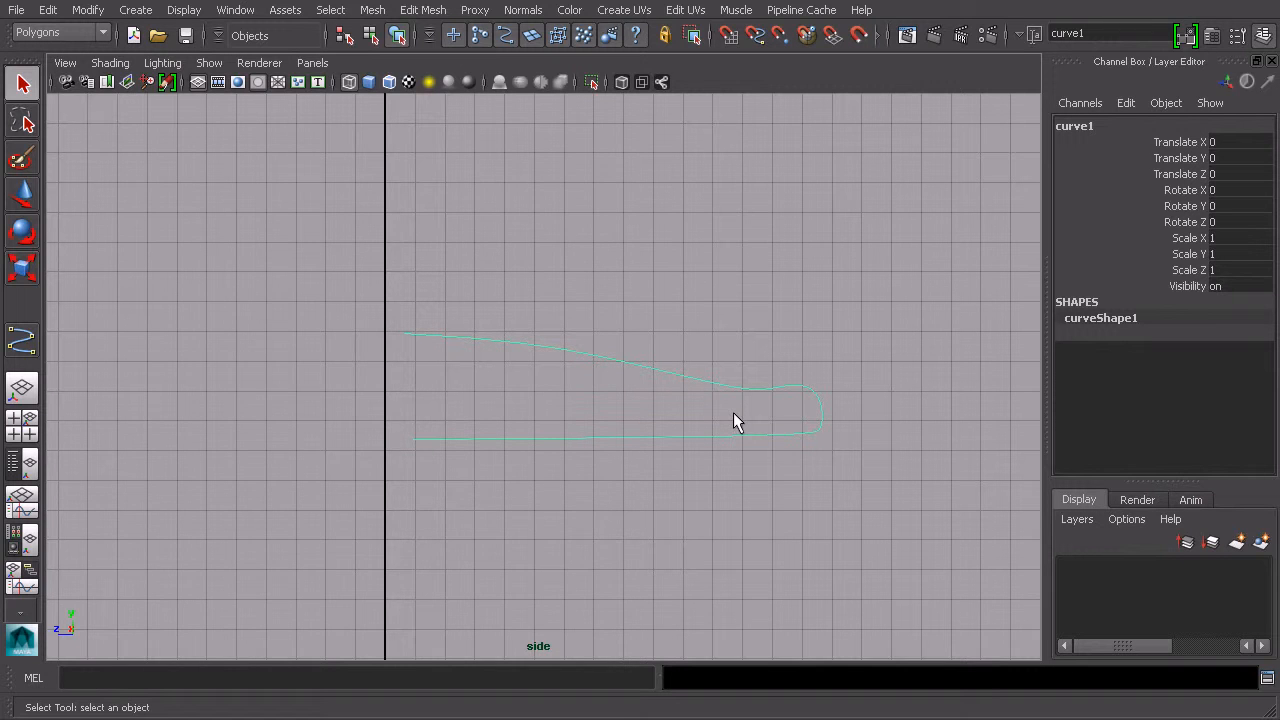
middle_click_drag(535, 323, 678, 333, "alt")
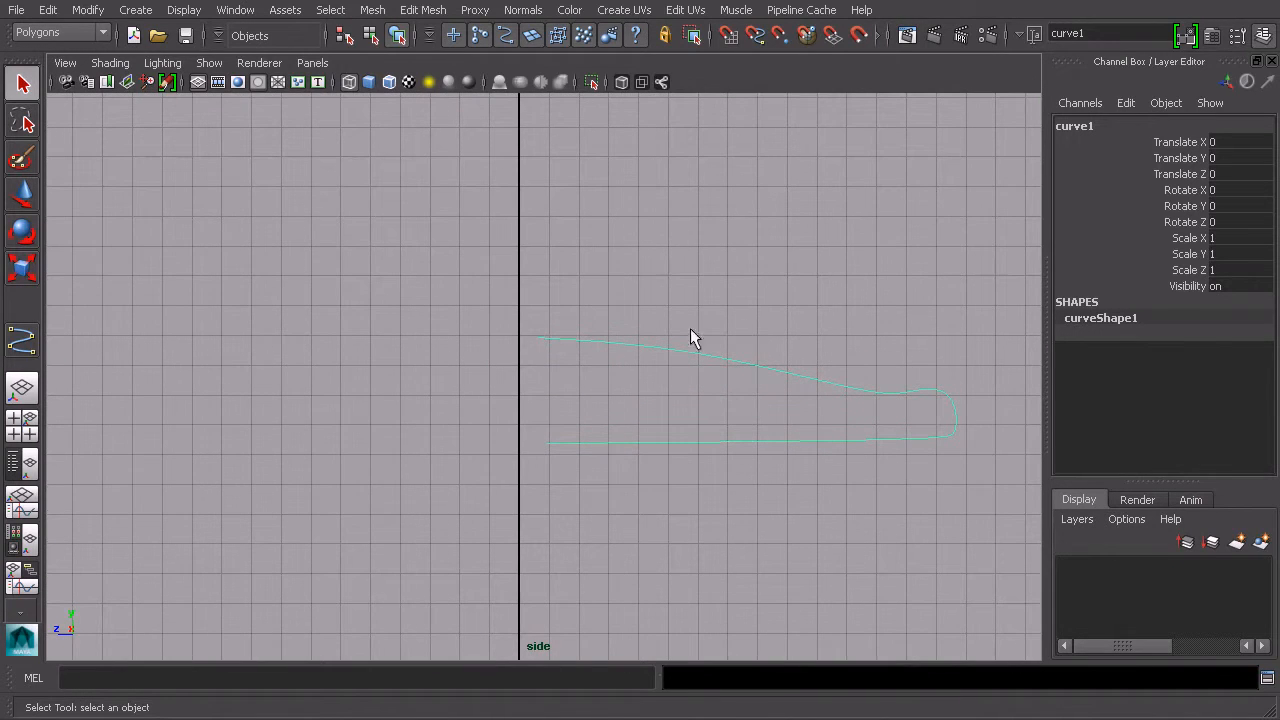
middle_click_drag(625, 389, 556, 352, "alt")
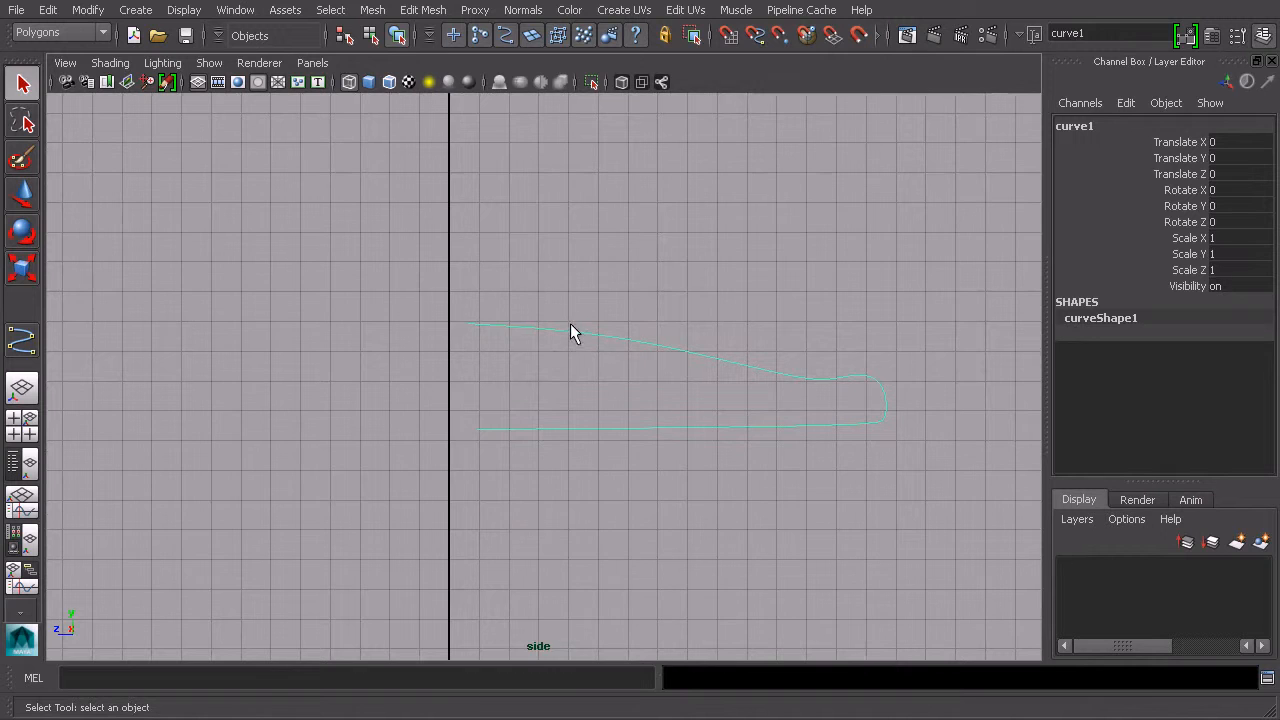
right_click_drag(570, 325, 500, 318)
middle_click_drag(506, 313, 554, 328, "alt")
left_click_drag(502, 324, 541, 355)
middle_click_drag(552, 356, 585, 366, "alt")
scroll(585, 366, "up", 1)
key("w")
left_click_drag(505, 354, 533, 352)
left_click(554, 469)
mouse_move(523, 471)
left_mouse_down()
mouse_move(500, 471)
mouse_move(525, 470)
left_mouse_up()
middle_click_drag(832, 446, 620, 411, "alt")
right_click_drag(620, 411, 711, 426, "alt")
left_click_drag(279, 383, 280, 370)
left_click(725, 375)
left_click_drag(694, 374, 749, 348)
middle_click_drag(830, 393, 657, 407, "alt")
right_click_drag(657, 407, 688, 394, "alt")
left_click_drag(694, 357, 660, 408)
left_click_drag(669, 387, 712, 385)
left_click(745, 405)
left_click(718, 391)
left_click(771, 424)
left_click_drag(771, 424, 702, 483)
left_click_drag(709, 488, 718, 484)
left_click(799, 461)
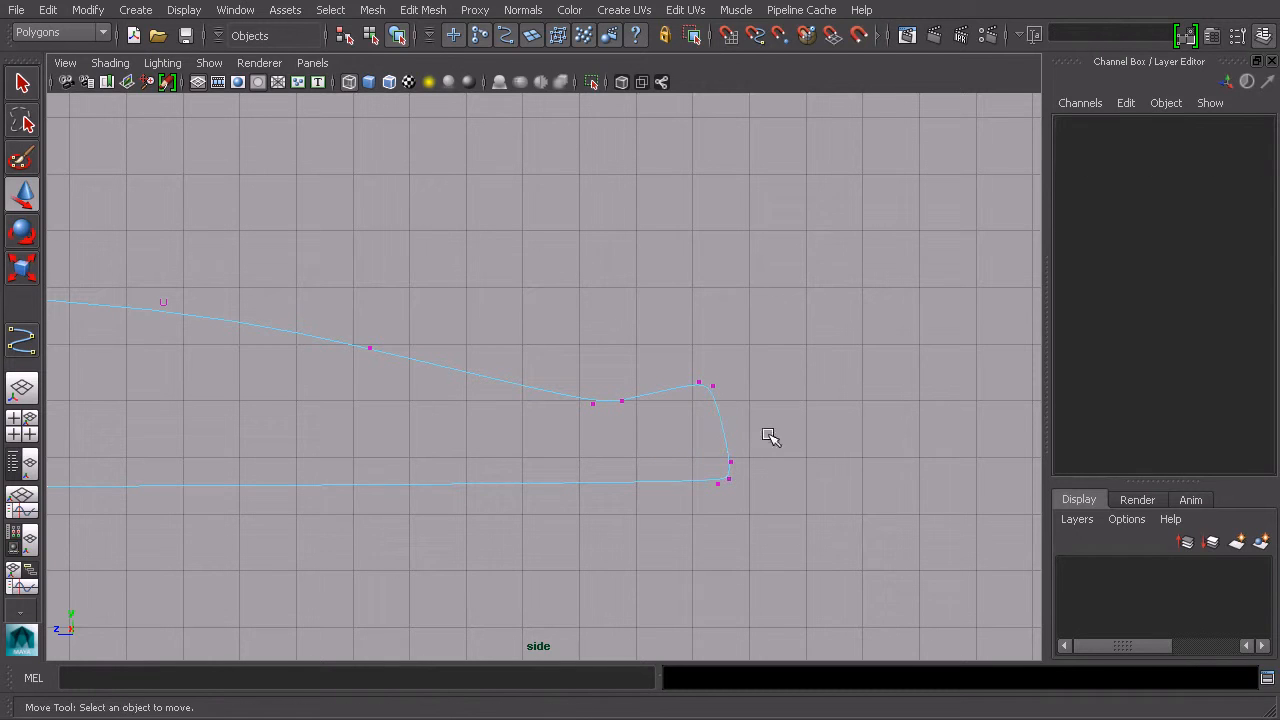
Step: Select the profile curve in the perspective view and switch to the Surfaces menu set
middle_click_drag(566, 346, 774, 374, "alt")
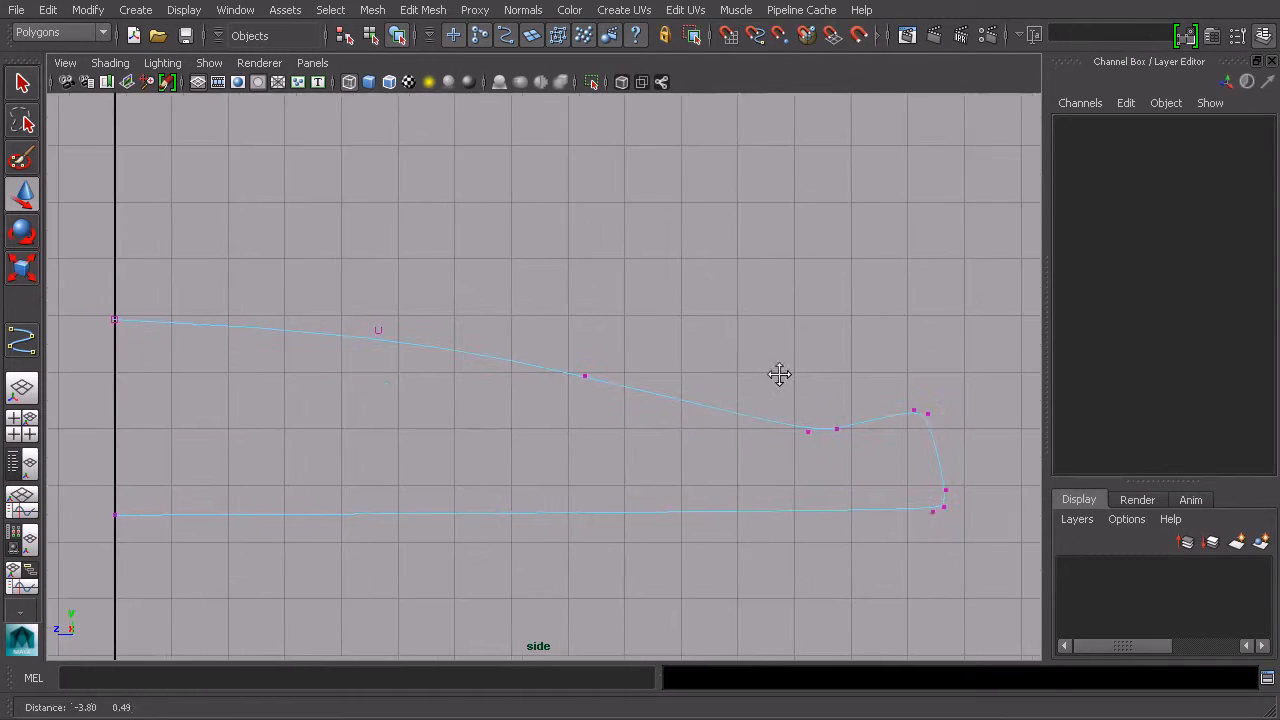
key("space")
key("space")
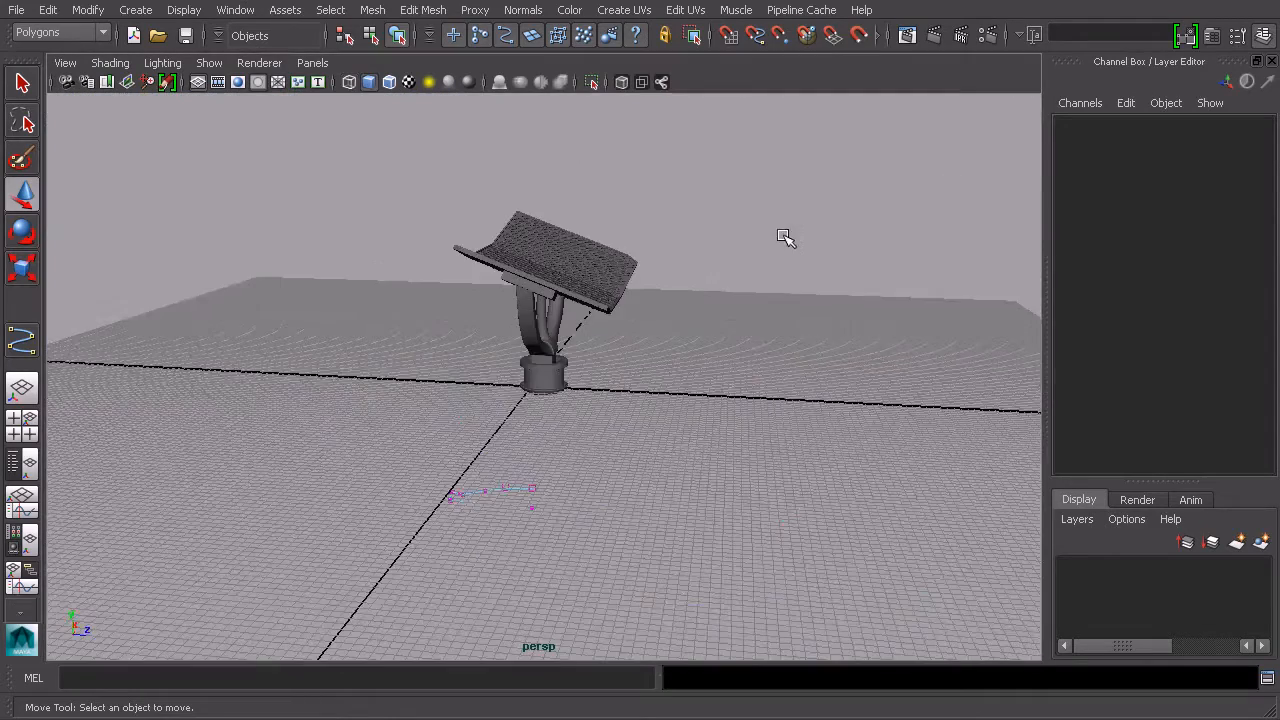
left_click_drag(724, 262, 780, 430, "alt")
left_click(380, 35)
left_click_drag(680, 479, 597, 388, "alt")
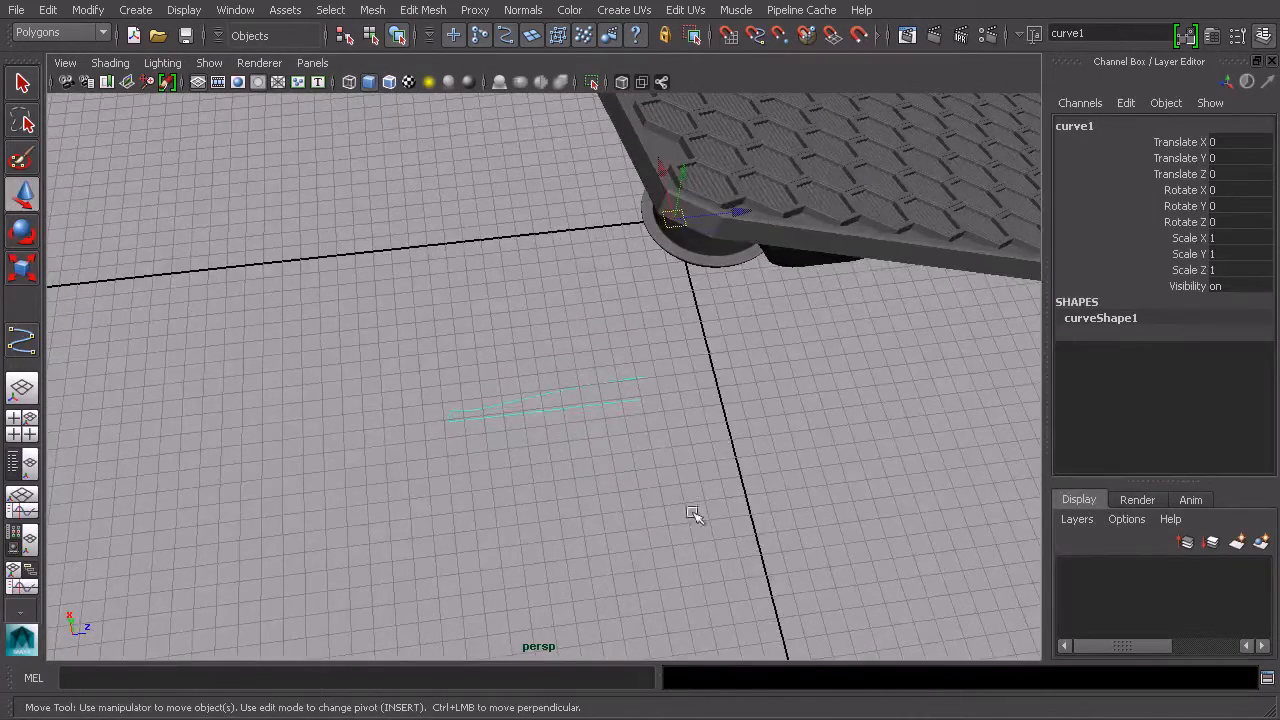
left_click_drag(544, 404, 577, 440, "alt")
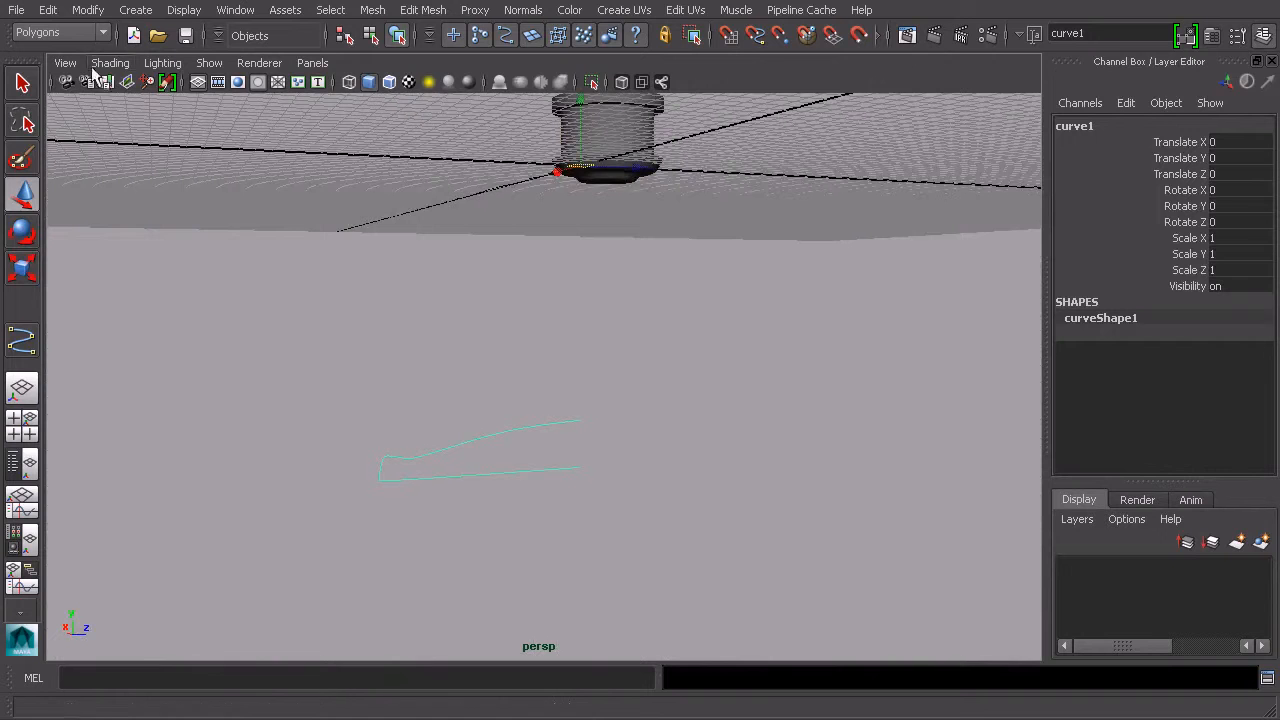
left_click(76, 33)
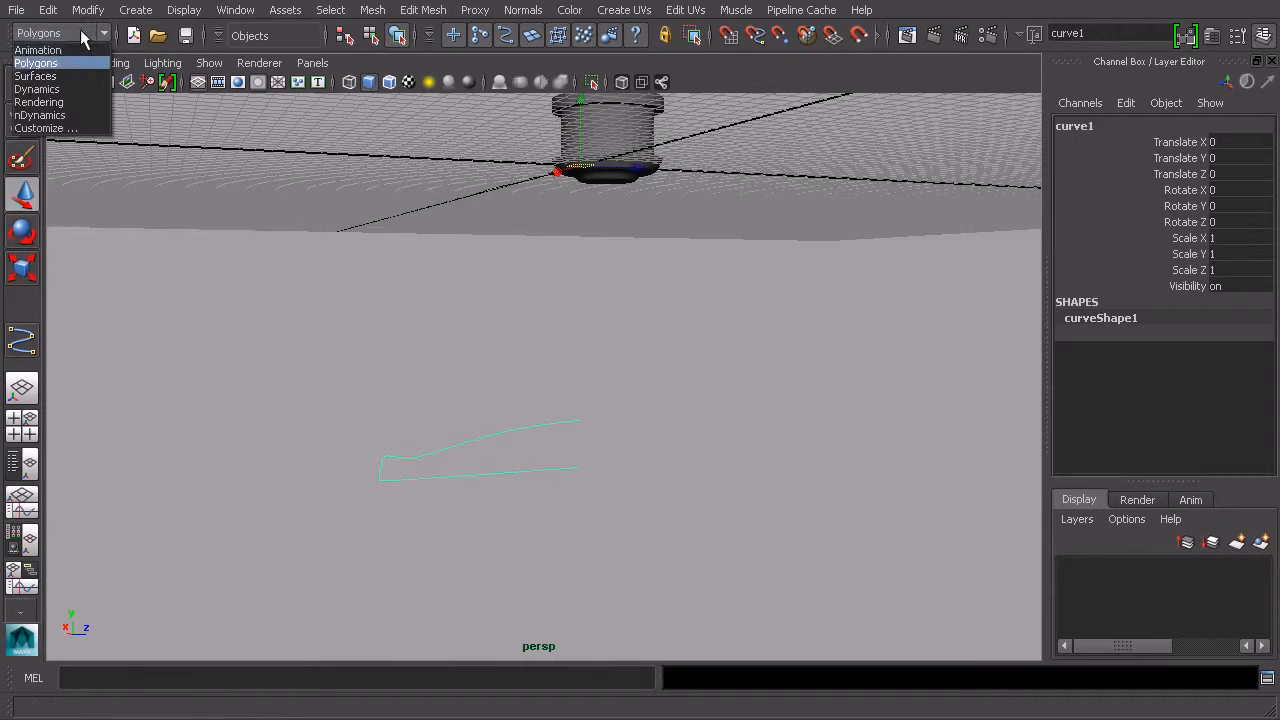
left_click(70, 76)
left_click_drag(690, 363, 640, 369, "alt")
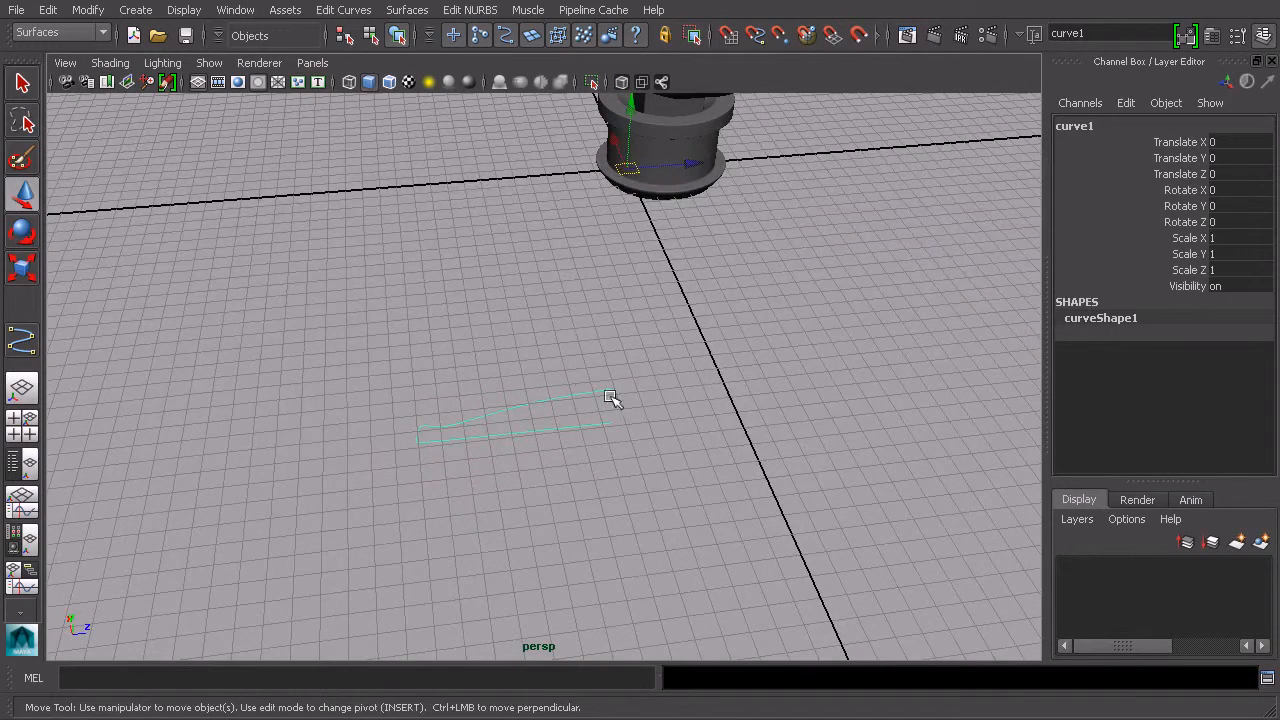
Step: Revolve the profile curve around the Y axis with reset options: 0 to 360 degree sweep, 8 segments, NURBS output
left_click(406, 12)
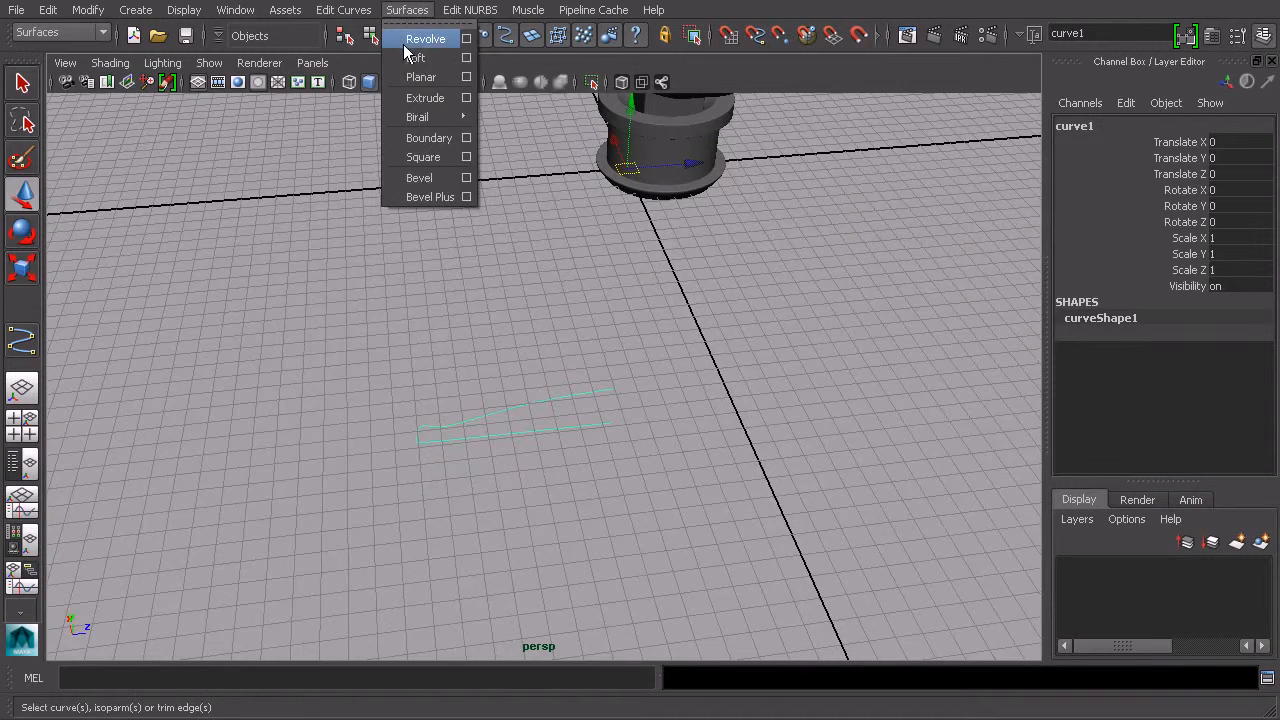
left_click(467, 40)
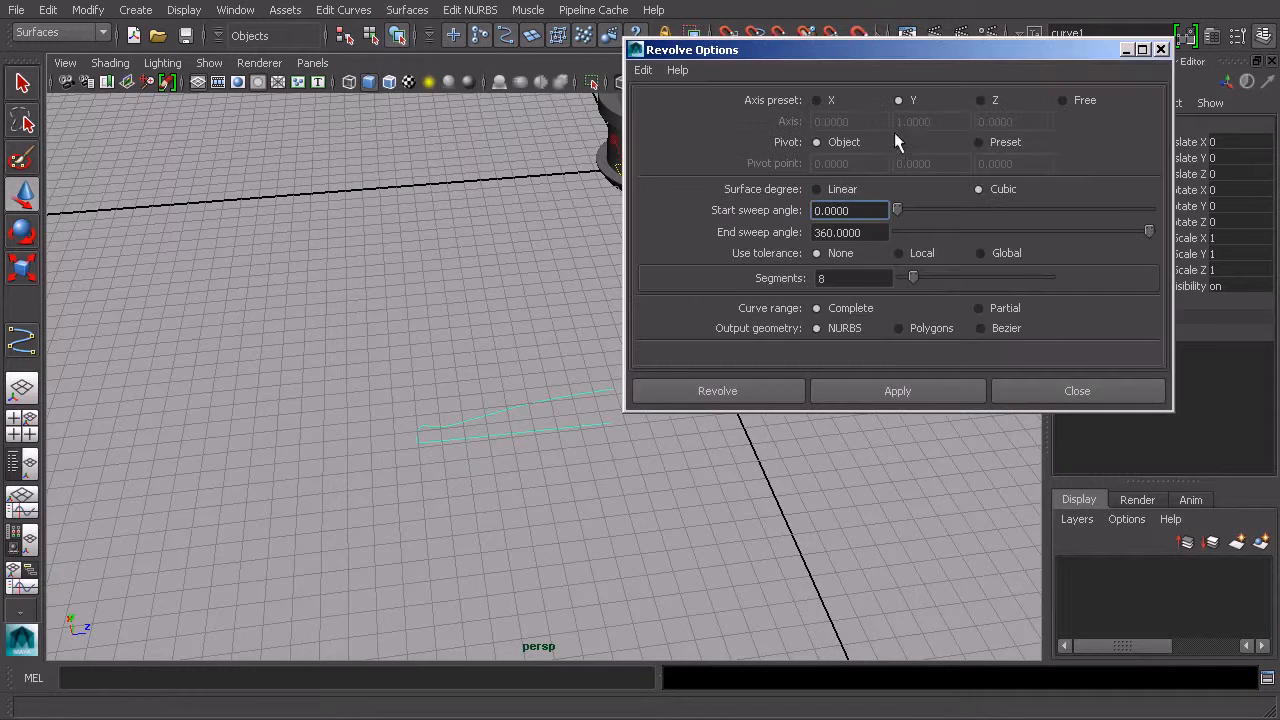
left_click_drag(930, 57, 1032, 122)
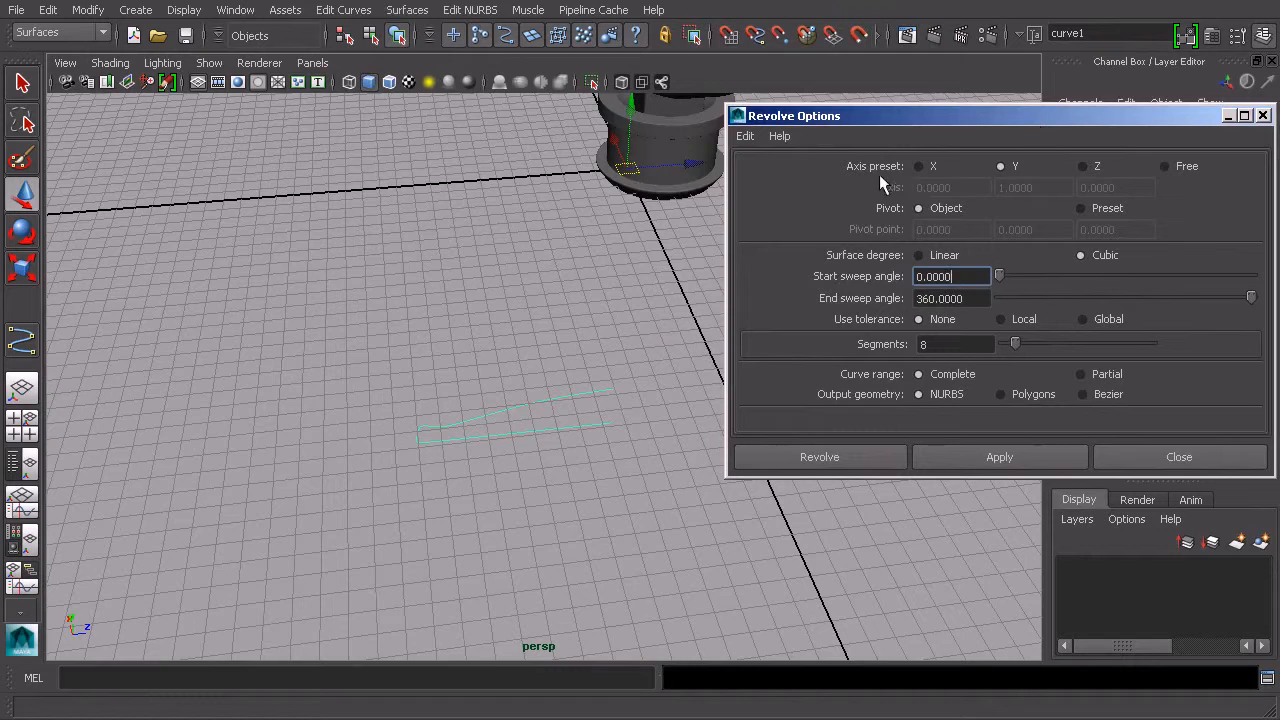
middle_click_drag(623, 223, 491, 240, "alt")
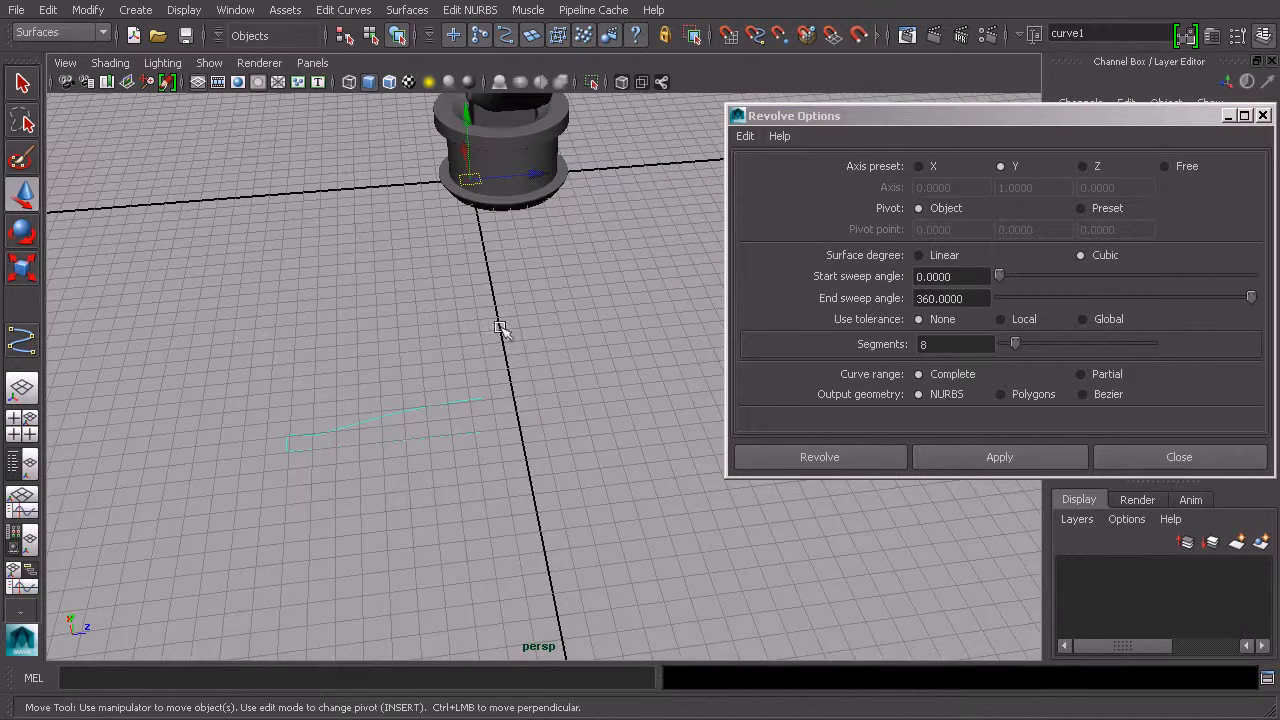
left_click_drag(487, 328, 580, 323, "alt")
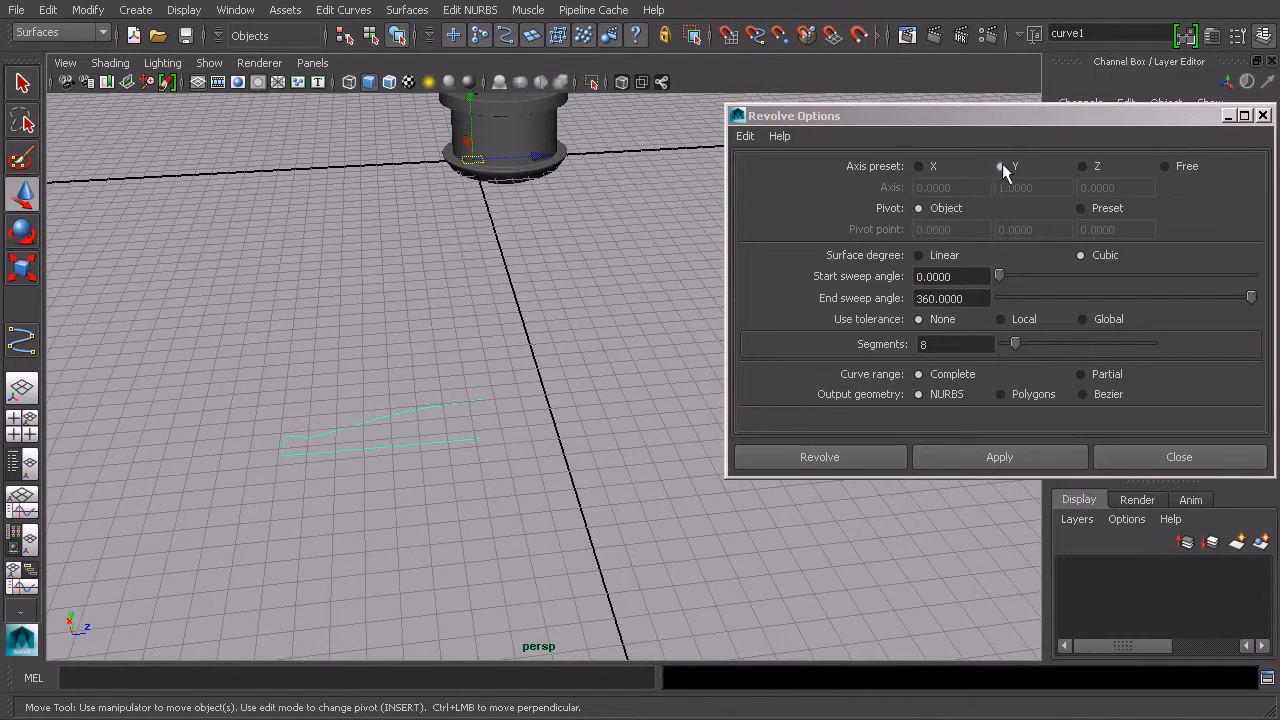
left_click(744, 137)
left_click(752, 171)
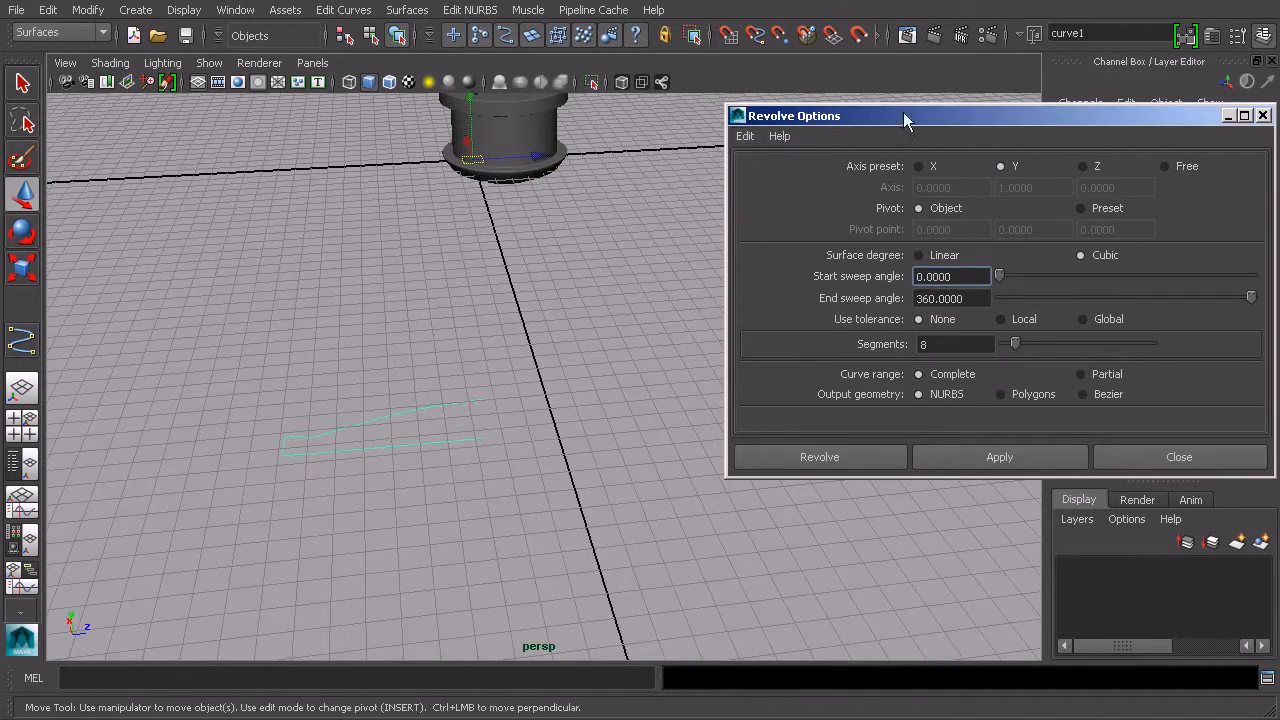
left_click_drag(1026, 119, 950, 113)
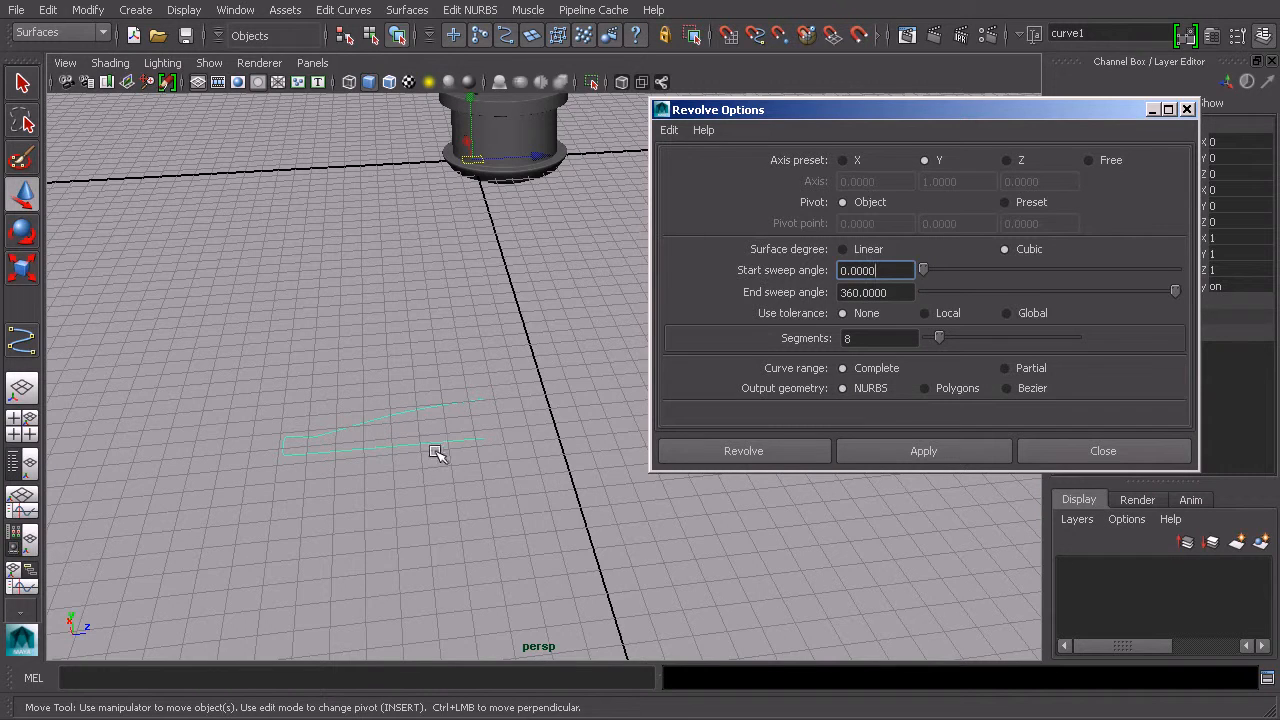
left_click_drag(885, 270, 813, 270)
left_click_drag(893, 292, 813, 292)
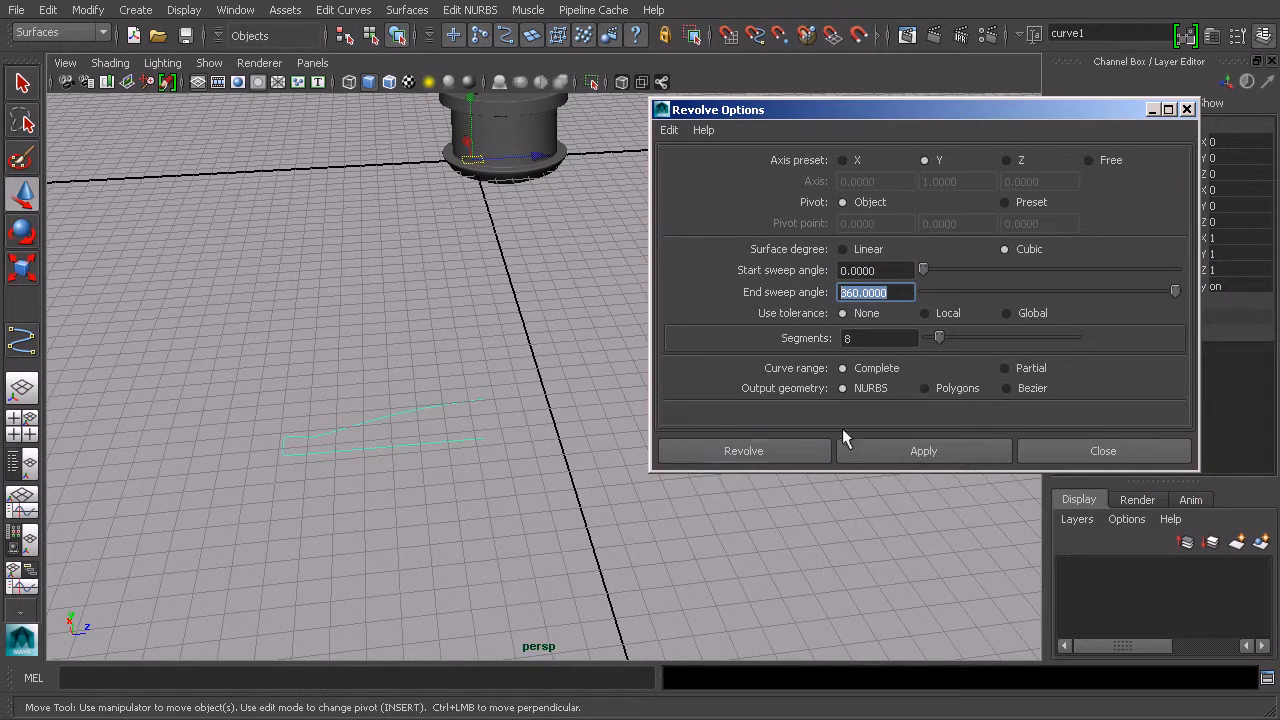
left_click(856, 338)
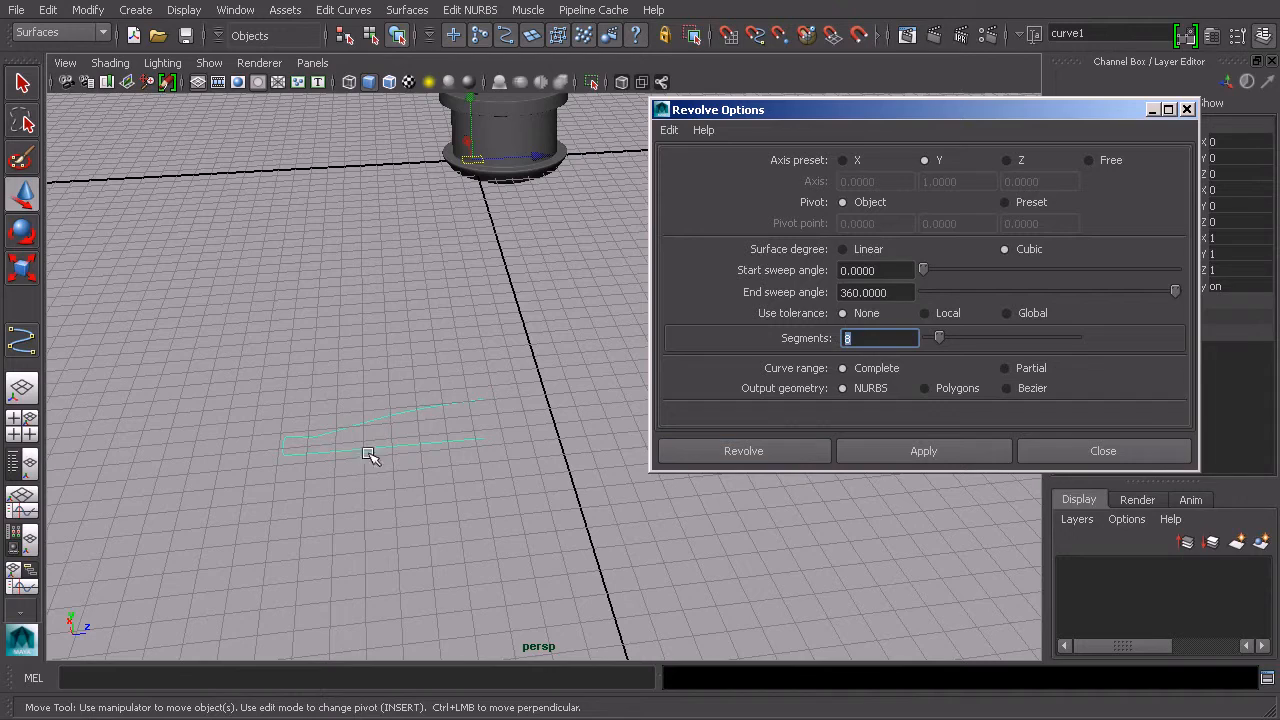
left_click(728, 455)
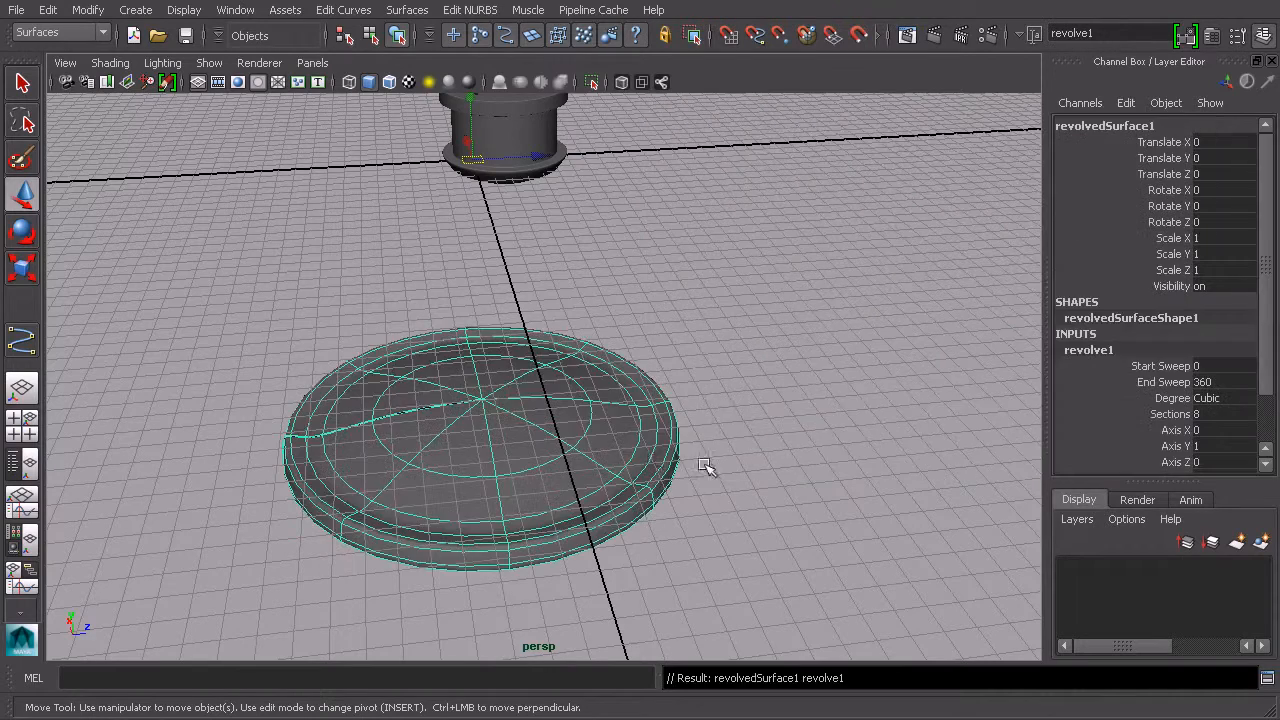
Step: Orbit around the revolved surface to inspect its rim and the profile curve
left_click_drag(466, 396, 532, 404, "alt")
middle_click_drag(532, 404, 622, 345, "alt")
scroll(622, 345, "up", 4)
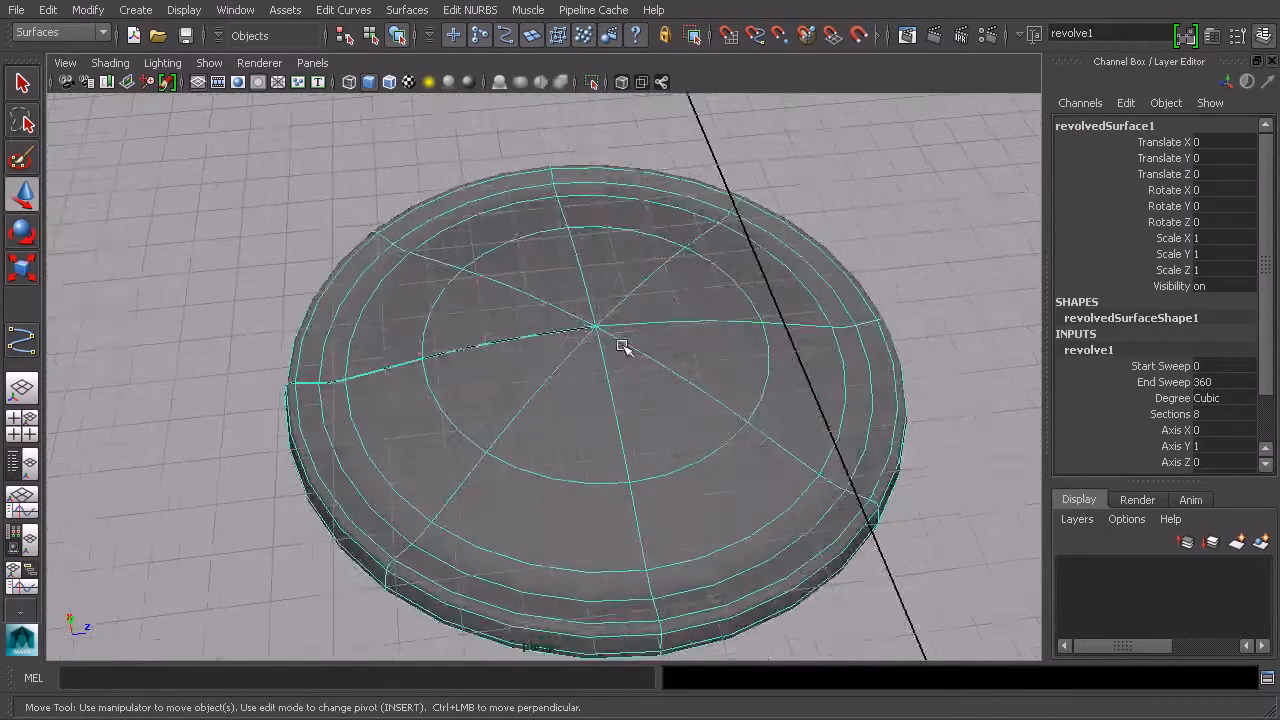
left_click_drag(622, 345, 443, 380, "alt")
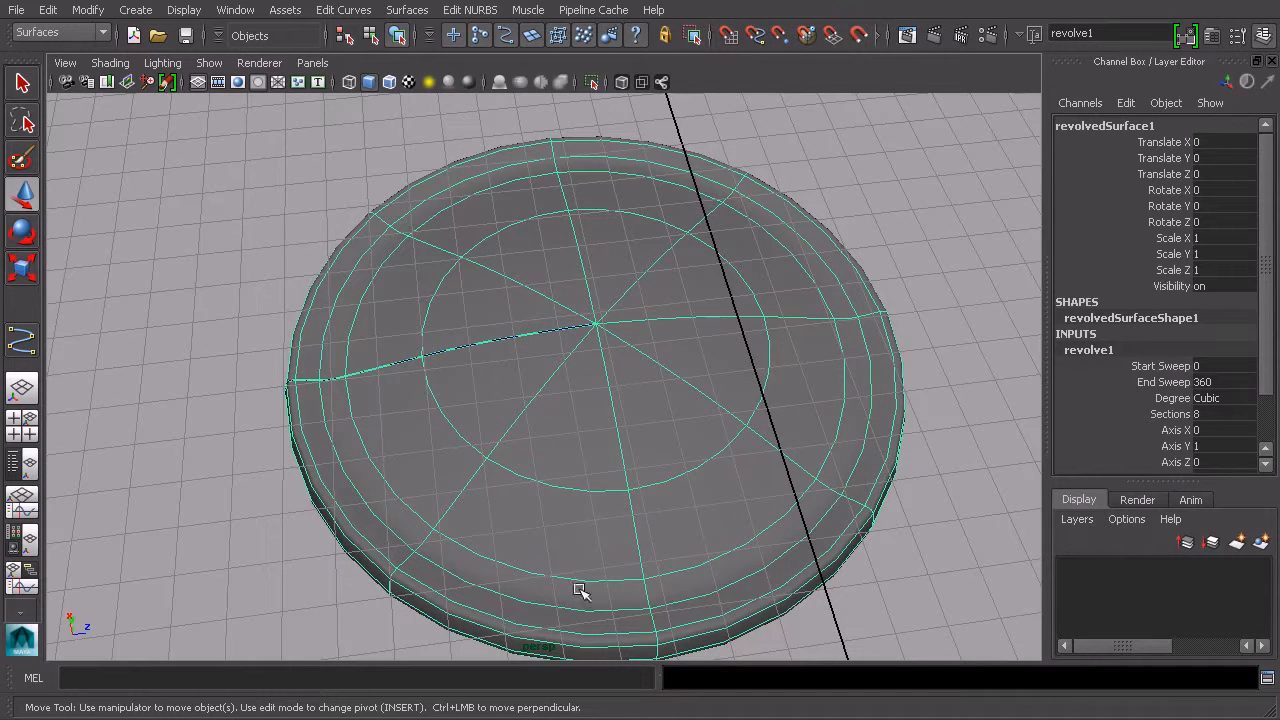
left_click_drag(346, 400, 541, 371, "alt")
left_click(943, 300)
left_click_drag(943, 300, 857, 378, "alt")
left_click(782, 428)
middle_click_drag(857, 378, 757, 371, "alt")
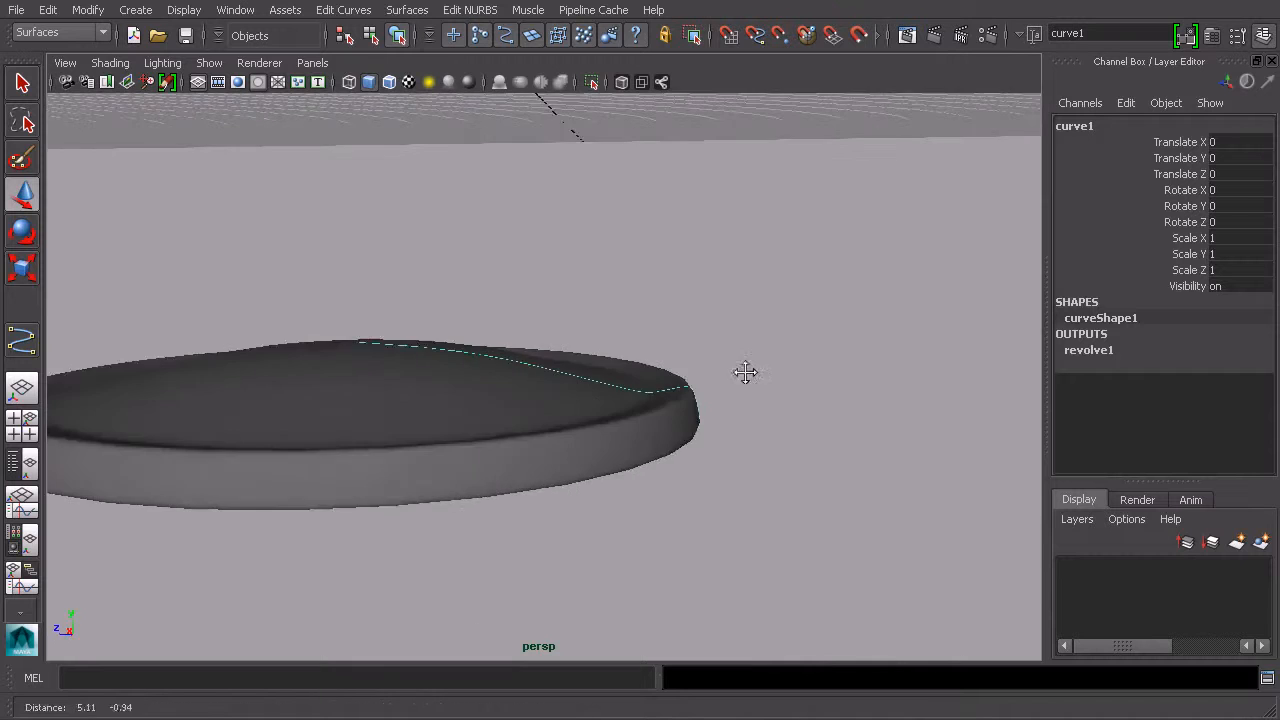
scroll(775, 367, "up", 5)
left_click_drag(869, 338, 880, 358, "alt")
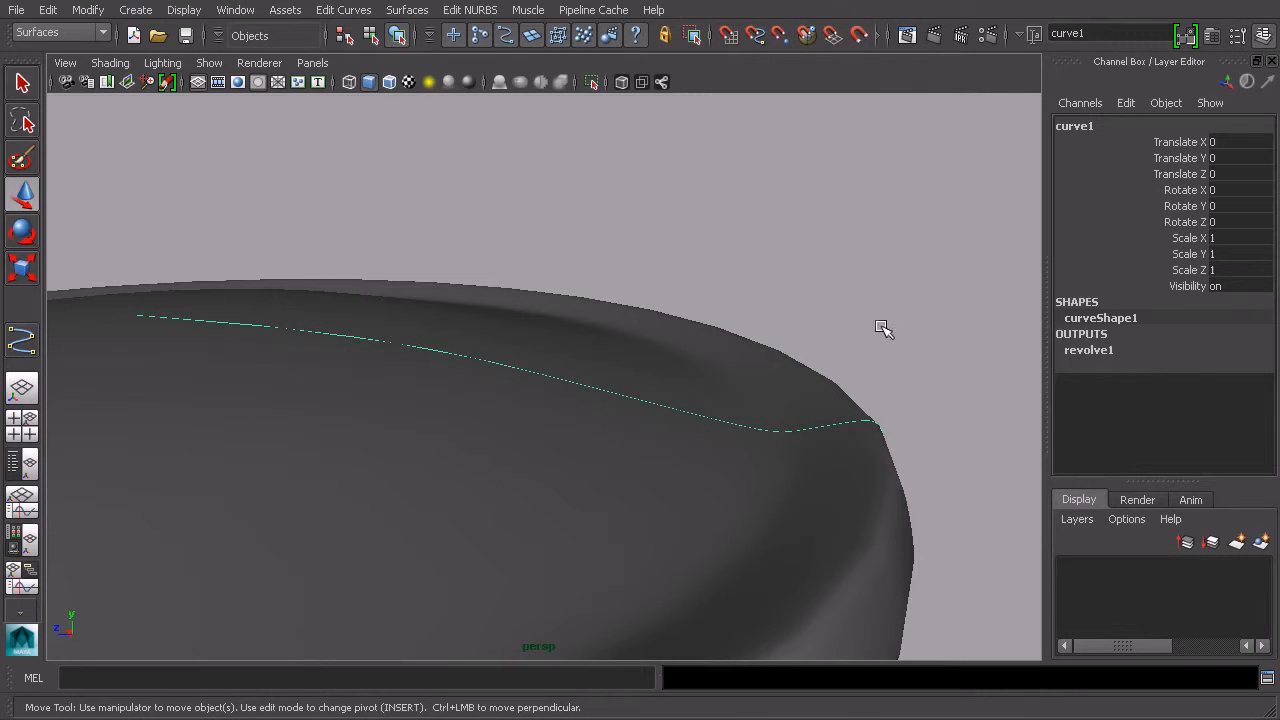
left_click_drag(867, 320, 831, 309, "alt")
right_click_drag(924, 330, 900, 343)
left_click_drag(909, 360, 866, 413)
left_click_drag(866, 413, 822, 390, "alt")
left_click_drag(882, 478, 917, 489, "alt")
left_click_drag(917, 489, 828, 577)
left_click_drag(803, 516, 720, 490)
Step: Select the revolved surface and examine the edge of its rim up close
left_click(371, 36)
left_click(396, 37)
left_click(807, 302)
left_click(618, 312)
left_click_drag(605, 306, 749, 354, "alt")
middle_click_drag(749, 354, 640, 308, "alt")
right_click_drag(640, 308, 820, 553, "alt")
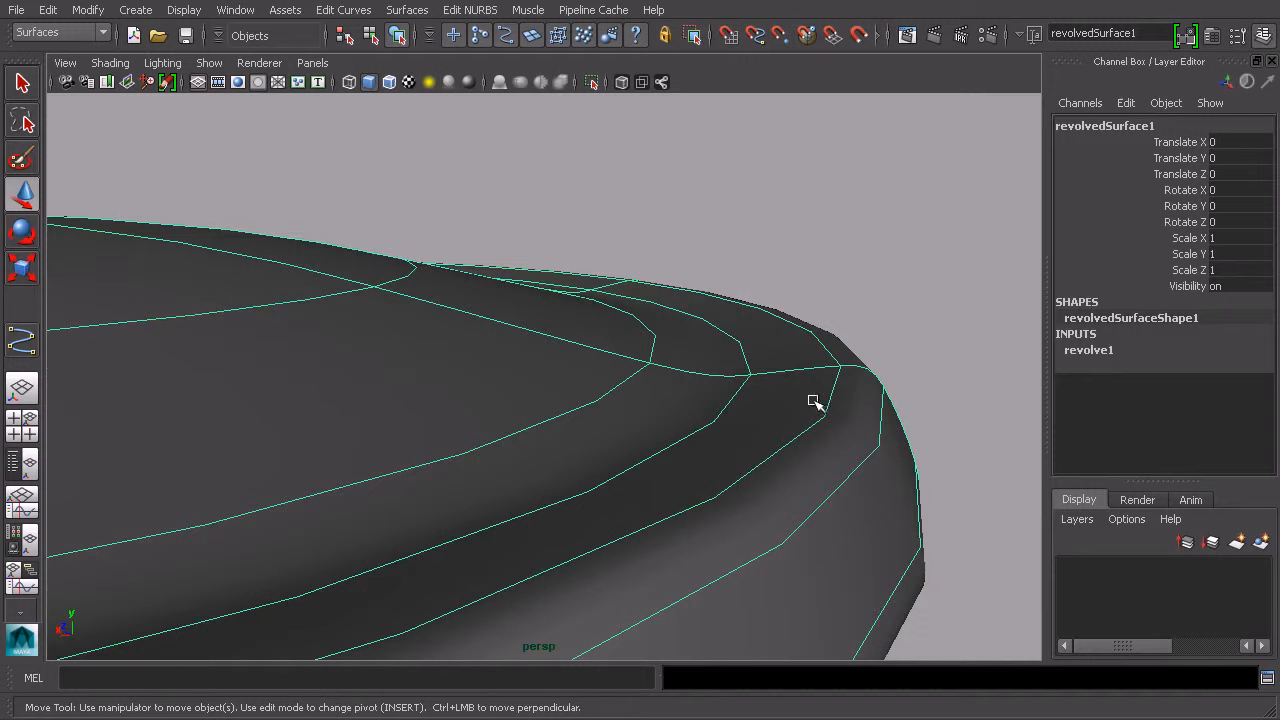
scroll(820, 404, "down", 5)
left_click_drag(814, 400, 658, 394, "alt")
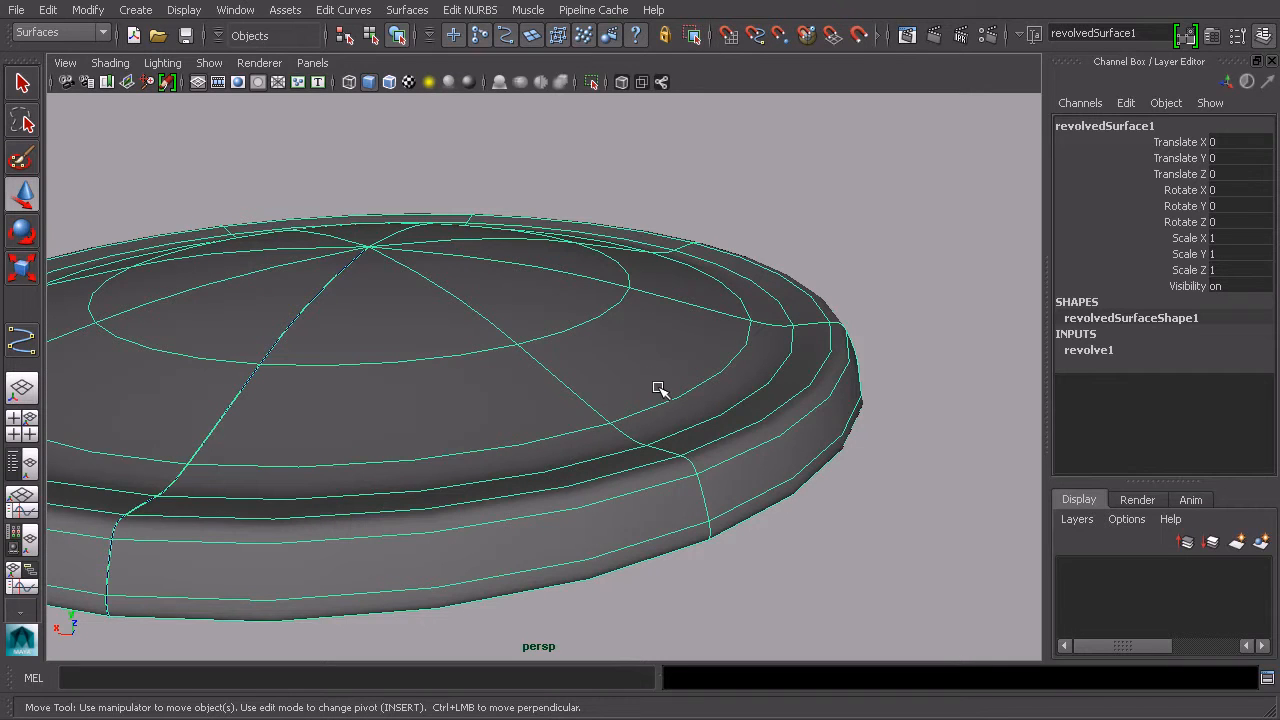
left_click_drag(661, 402, 791, 423, "alt")
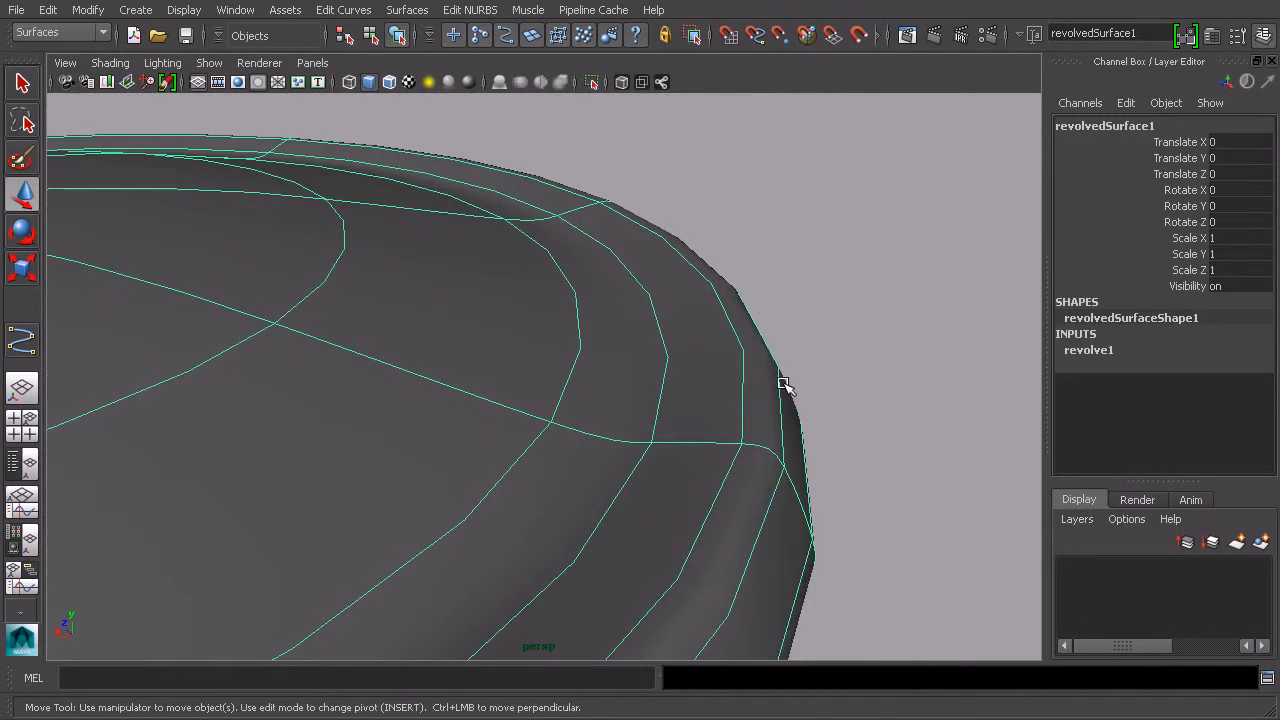
Step: Move CVs on the revolved surface's rim, then undo the move
right_click(783, 385)
mouse_move(783, 443)
left_mouse_down("alt")
mouse_move(806, 423)
mouse_move(780, 423)
left_mouse_up("alt")
right_click_drag(780, 423, 752, 420)
left_click_drag(820, 434, 823, 406, "alt")
left_click_drag(784, 354, 704, 414)
left_click_drag(782, 458, 694, 336, "alt")
key("ctrl+z")
Step: Select CVs along the revolved surface's outer rim, then return to object selection mode
left_click_drag(718, 271, 655, 310)
left_click(371, 35)
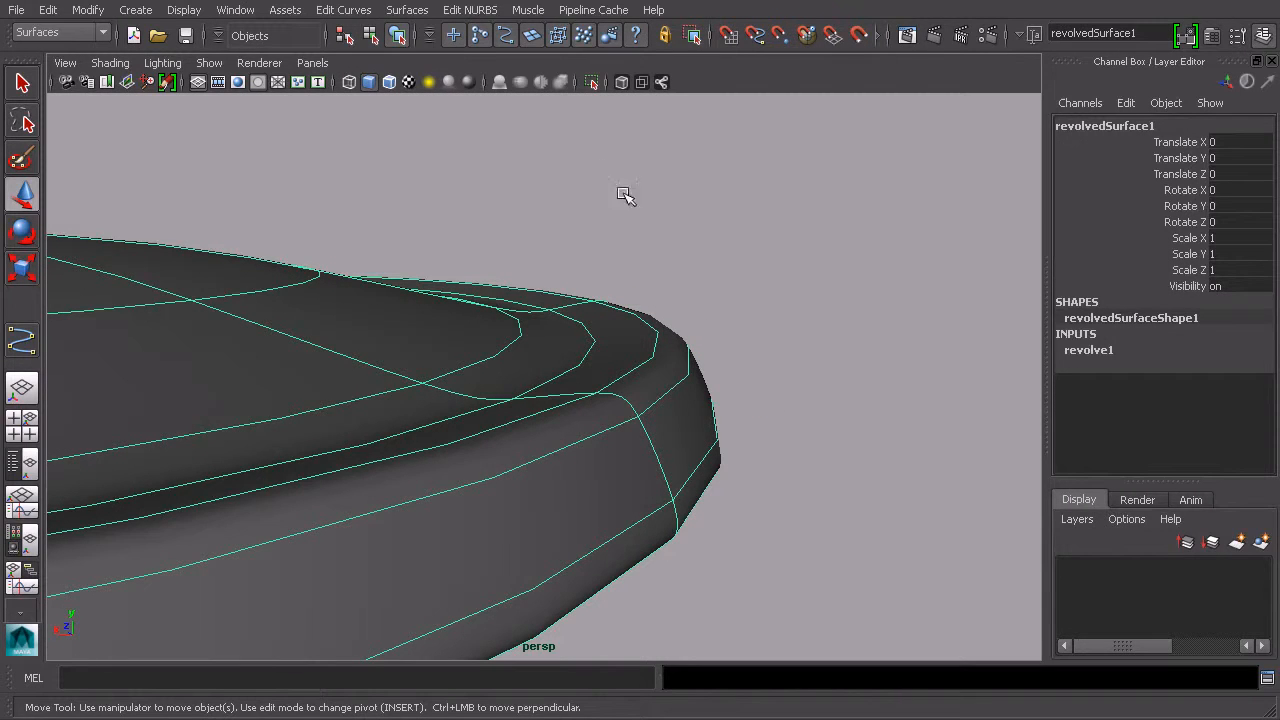
right_click_drag(651, 390, 600, 374)
left_click_drag(600, 374, 771, 406, "alt")
left_click_drag(867, 449, 507, 491)
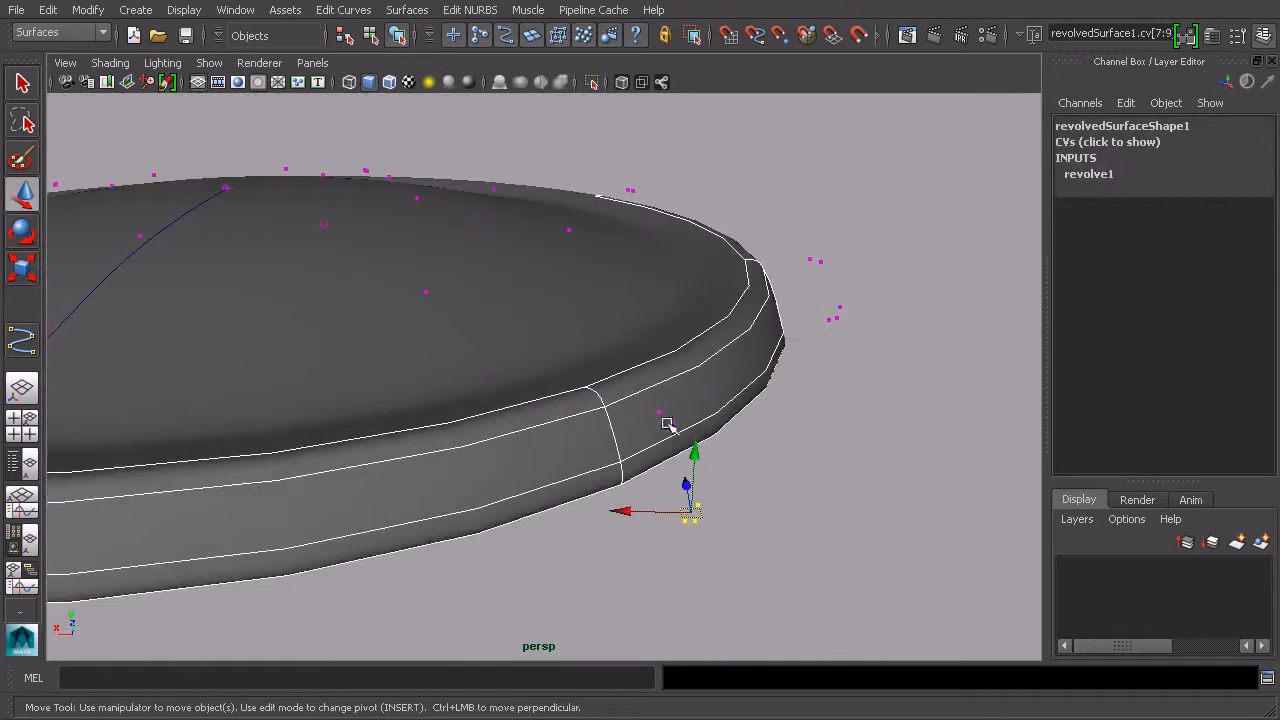
left_click_drag(645, 357, 503, 120, "alt")
left_click(371, 35)
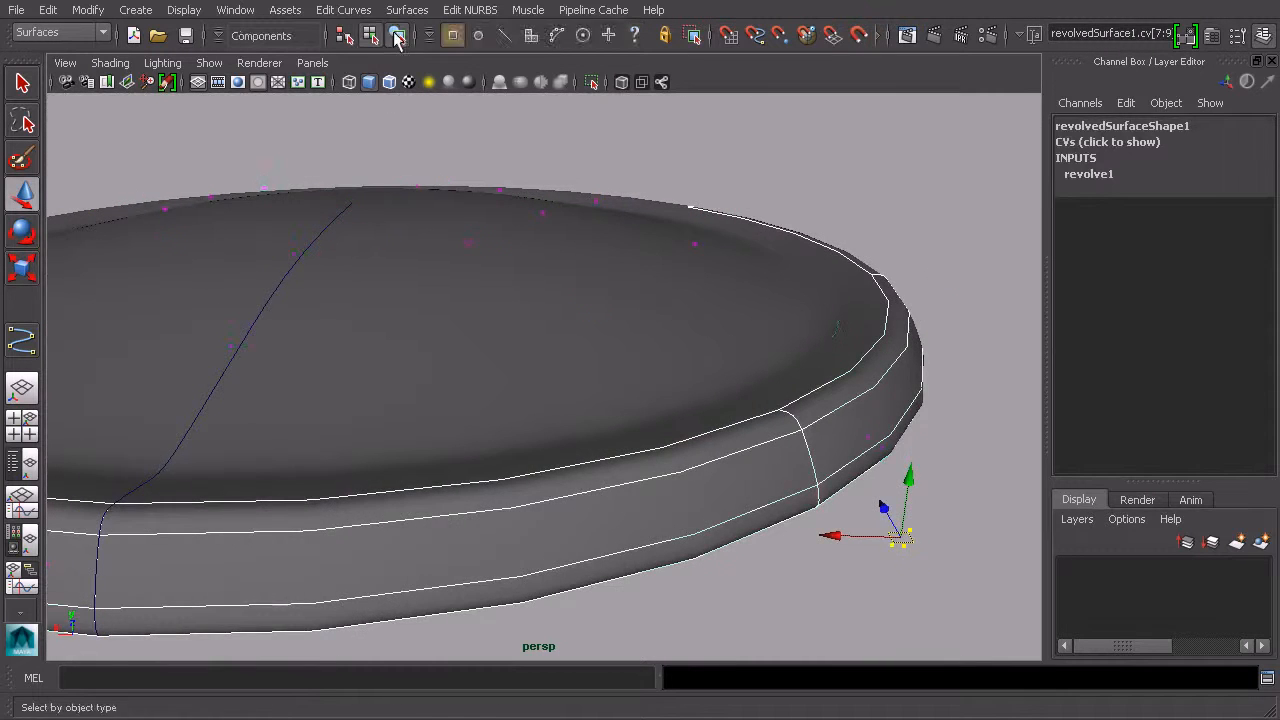
left_click(866, 191)
left_click_drag(866, 191, 765, 406, "alt")
left_click(689, 420)
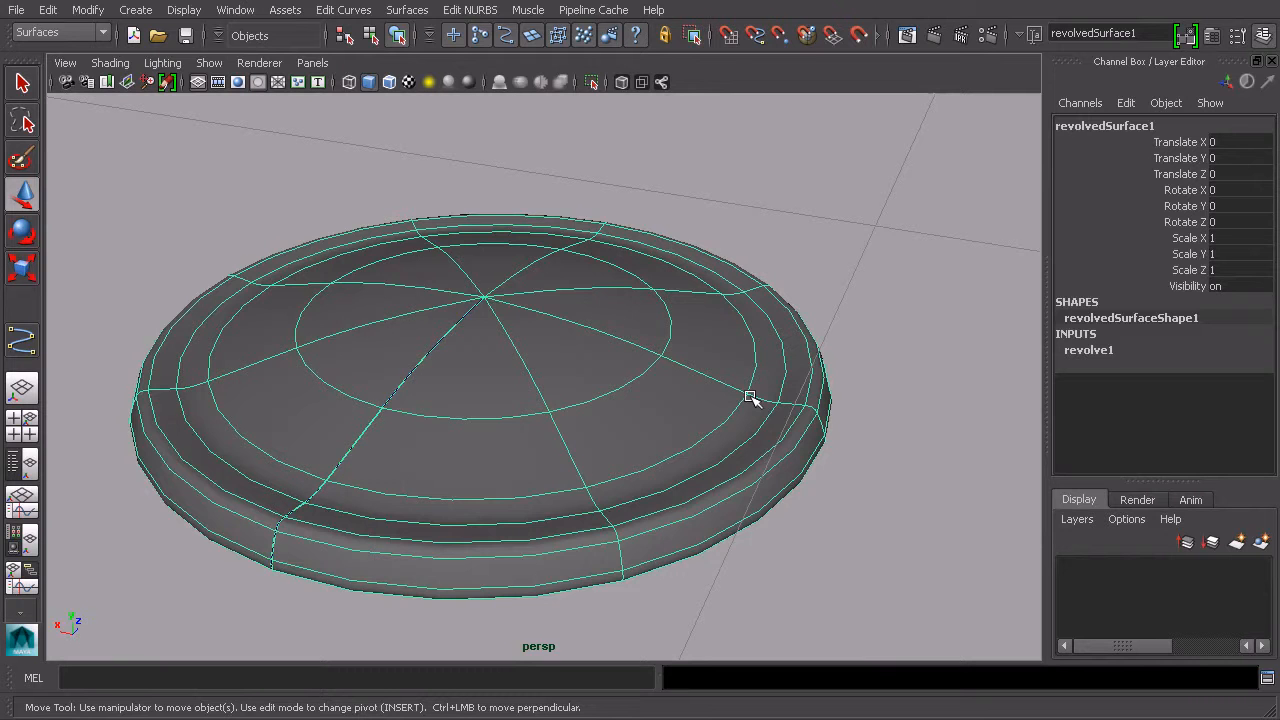
Step: Orbit and zoom around the revolved surface to inspect its top face and seam
left_click_drag(740, 368, 780, 360, "alt")
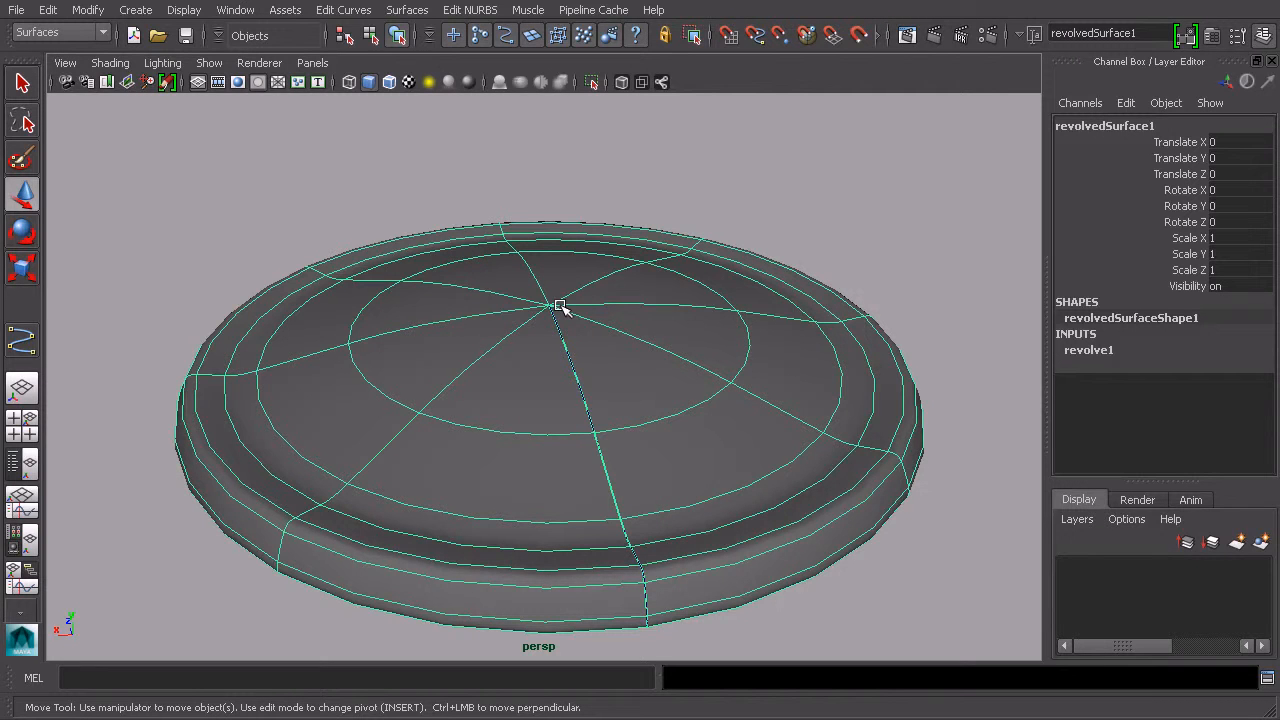
left_click_drag(560, 305, 640, 413, "alt")
left_click(678, 421)
right_click_drag(829, 190, 730, 186)
left_click_drag(543, 371, 420, 480)
left_click_drag(424, 418, 598, 466)
left_click_drag(507, 359, 726, 380)
left_click(541, 428)
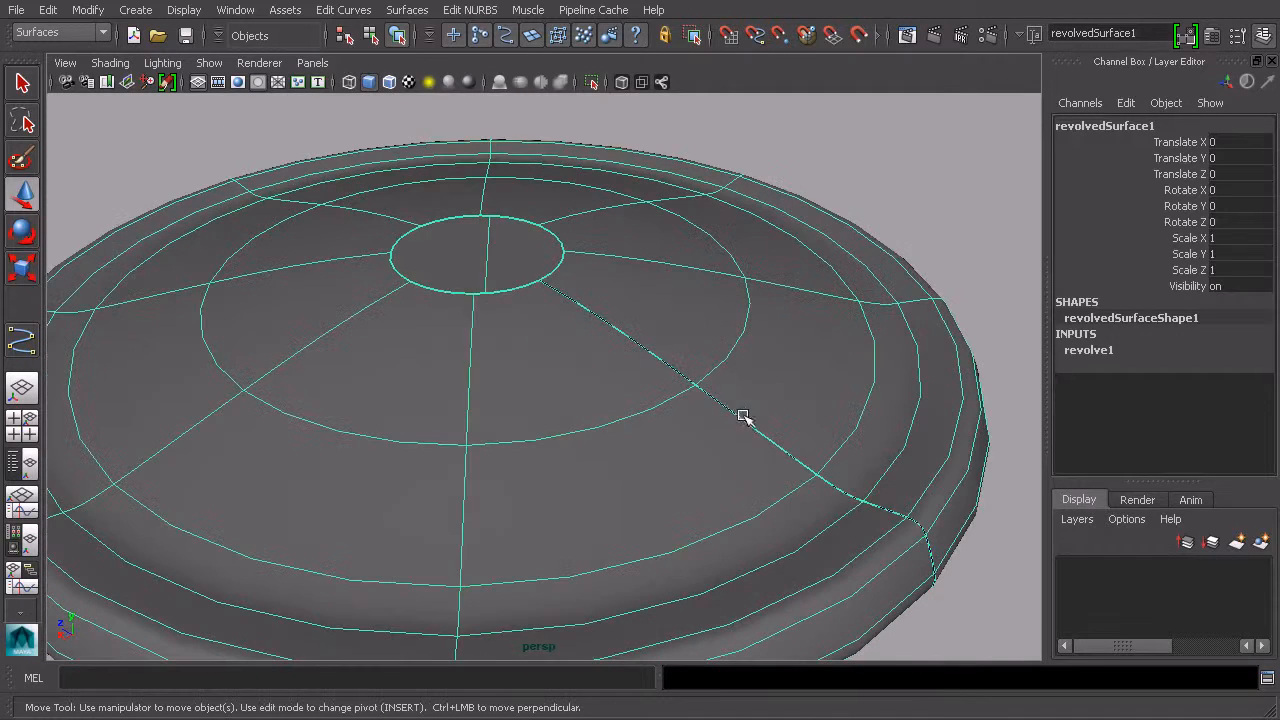
Step: Try moving a CV of the profile curve upward, then undo the move
left_click(863, 150)
left_click(789, 251)
left_click(48, 9)
mouse_move(120, 216)
left_click(295, 227)
left_click_drag(590, 277, 808, 340, "alt")
left_click(808, 340)
left_click(851, 318, "shift")
right_click_drag(937, 286, 906, 286)
left_click_drag(931, 323, 957, 291, "alt")
left_click_drag(955, 306, 883, 374)
left_click_drag(900, 330, 946, 320)
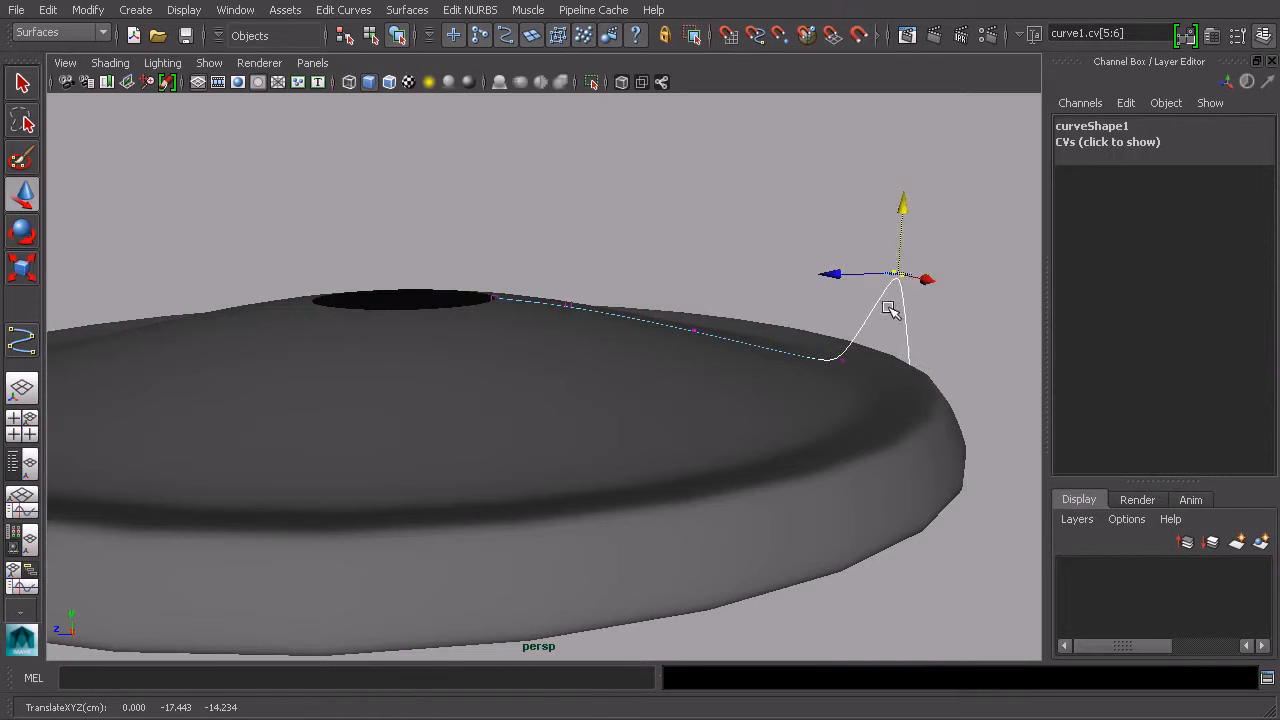
key("ctrl+z")
Step: Insert an isoparm on the disc's top between the centre hole and the middle ring
left_click(371, 36)
left_click_drag(566, 120, 614, 330, "alt")
left_click(672, 392)
mouse_move(655, 430)
left_mouse_down("alt")
mouse_move(686, 406)
mouse_move(672, 427)
left_mouse_up("alt")
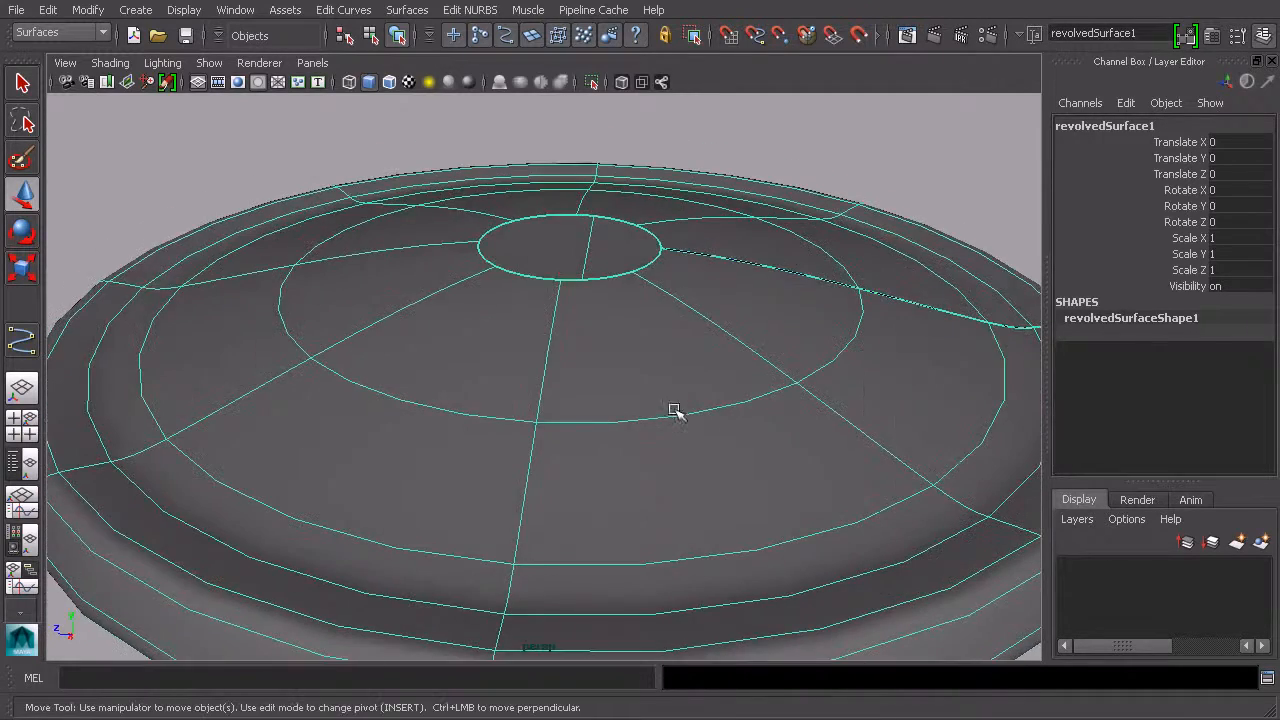
scroll(630, 347, "up", 3)
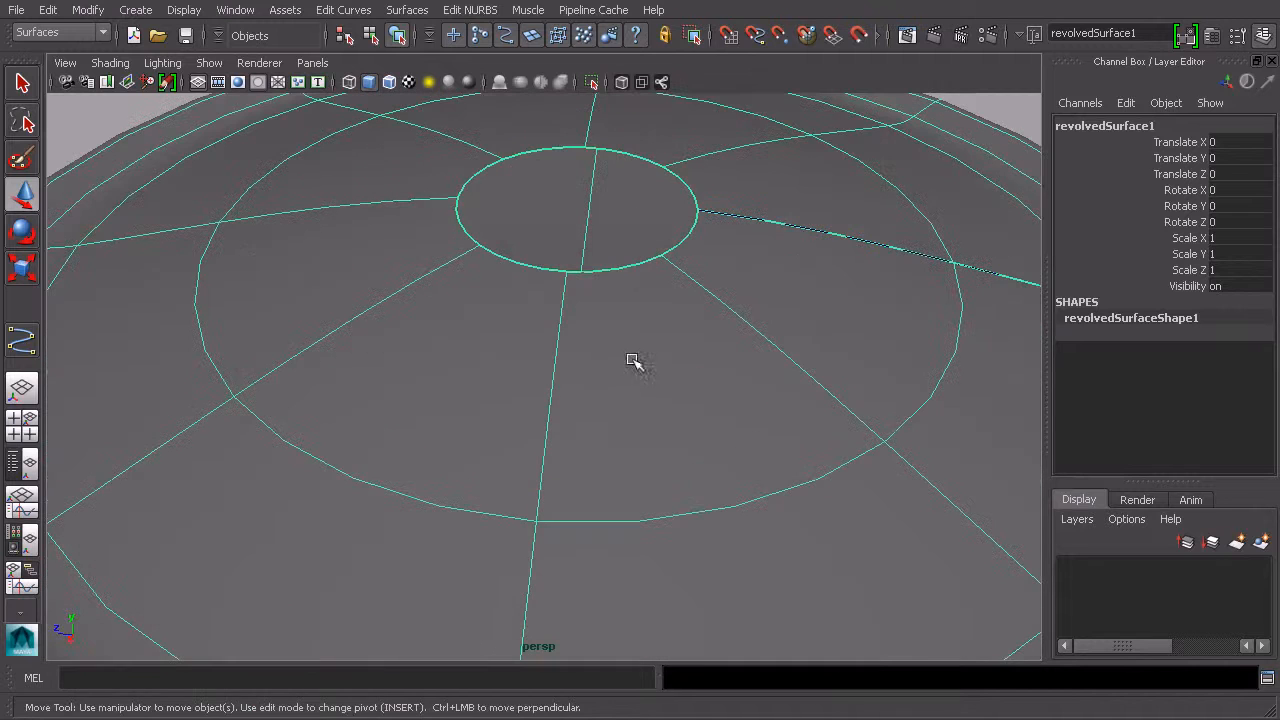
right_click(343, 468)
left_click(343, 422)
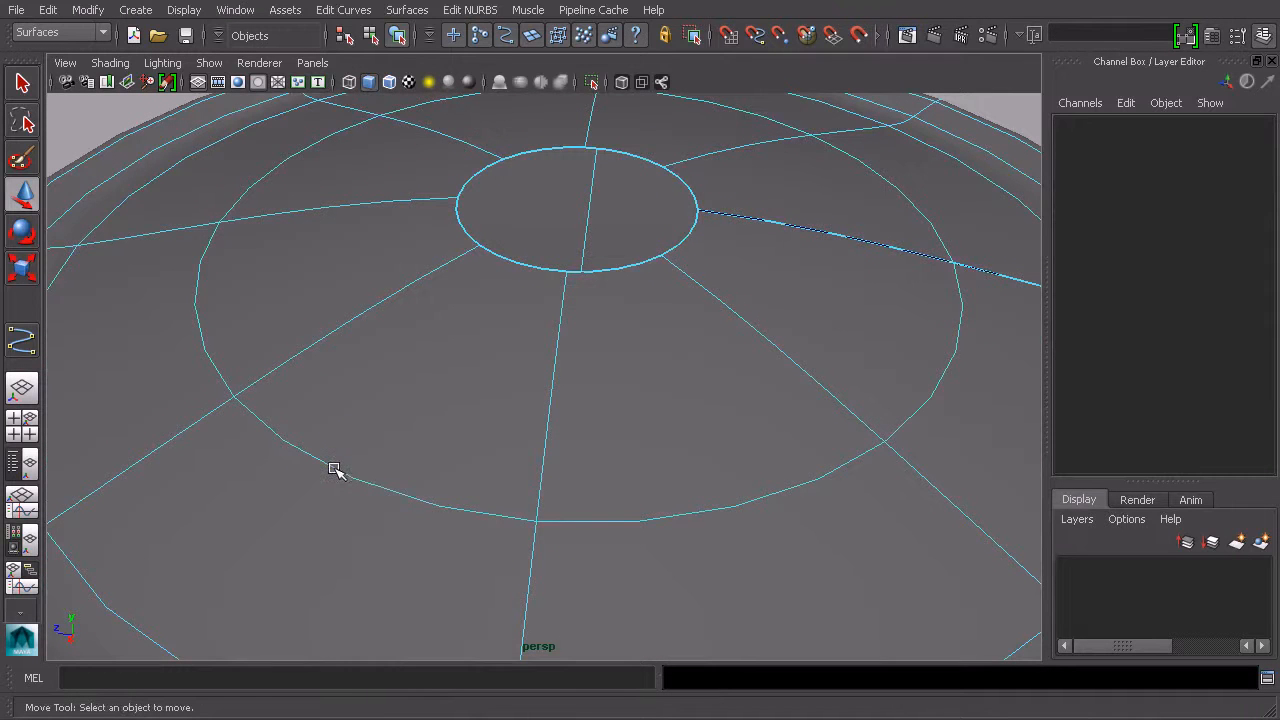
left_click(335, 470)
left_click_drag(228, 378, 198, 371)
left_click_drag(191, 321, 377, 291)
left_click_drag(617, 467, 857, 380, "alt")
left_click_drag(806, 423, 715, 340)
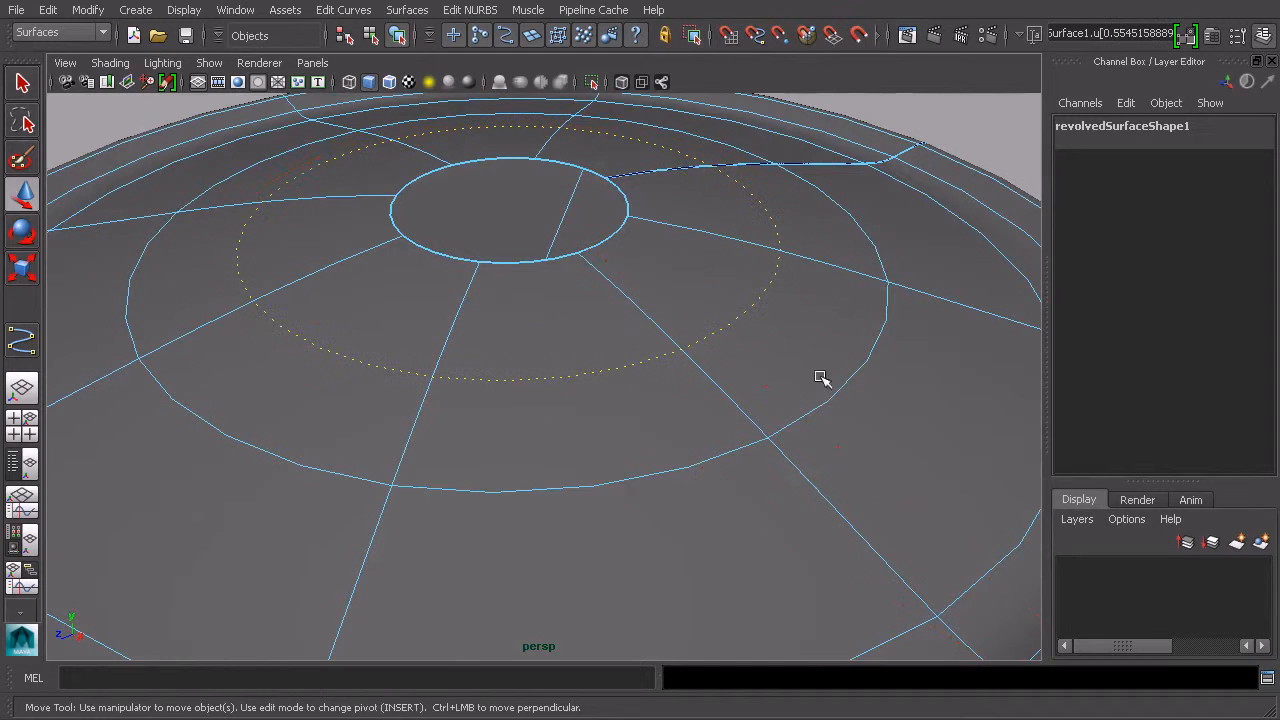
left_click_drag(829, 400, 720, 300)
middle_click_drag(720, 300, 694, 324, "alt")
right_click_drag(694, 324, 717, 307, "alt")
left_click_drag(717, 307, 747, 297, "alt")
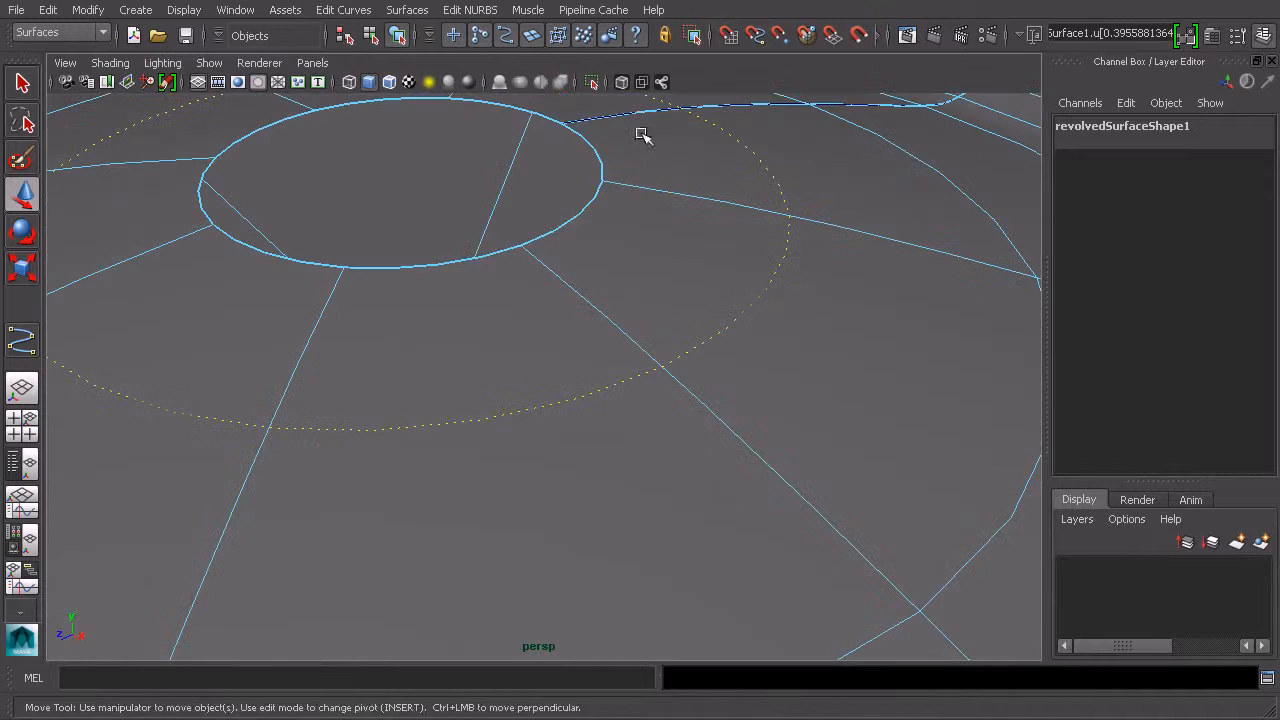
left_click(474, 10)
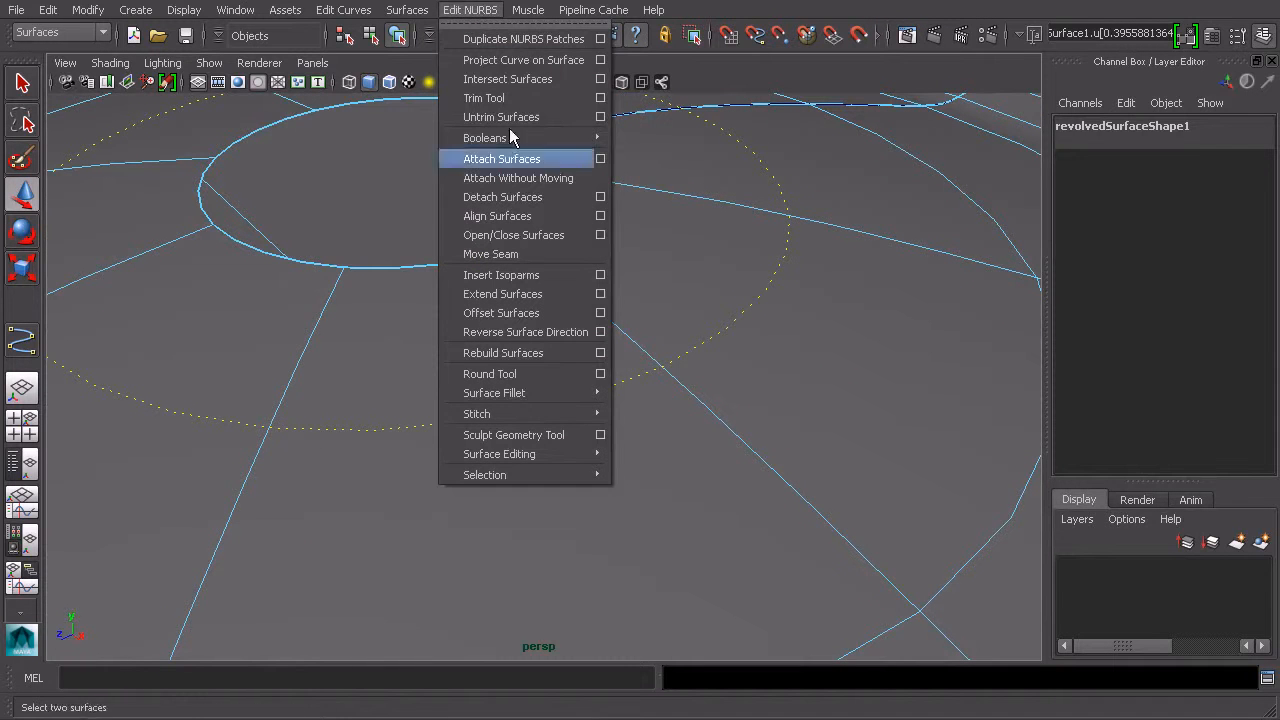
left_click(548, 285)
Step: Insert another isoparm just inside the outer edge of the rim
left_click_drag(821, 345, 718, 285, "alt")
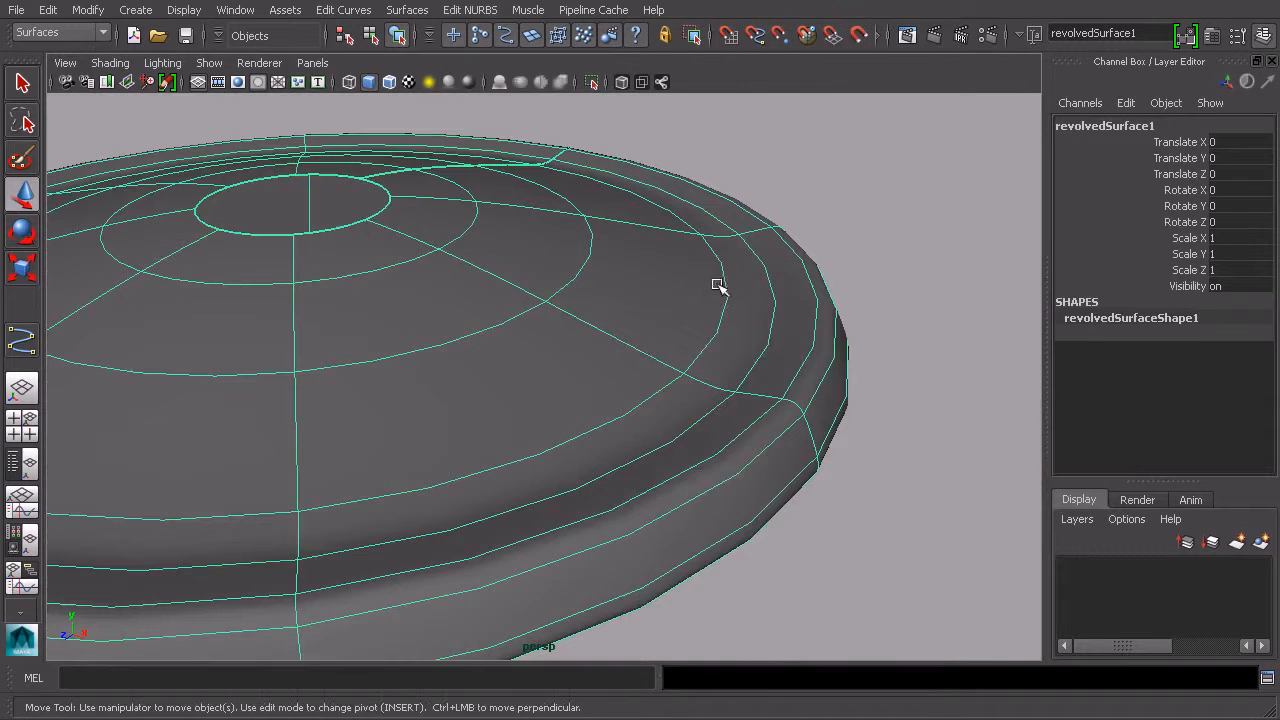
right_click_drag(698, 362, 708, 336)
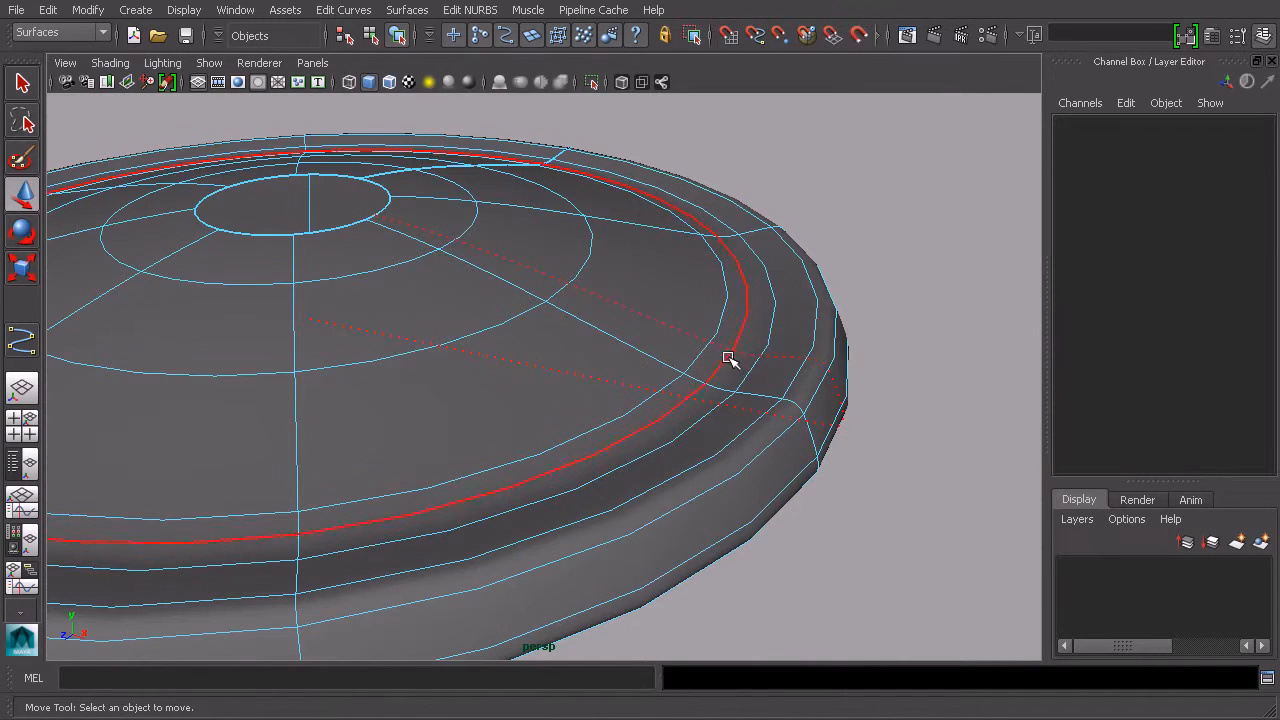
left_click(730, 362)
left_click(470, 12)
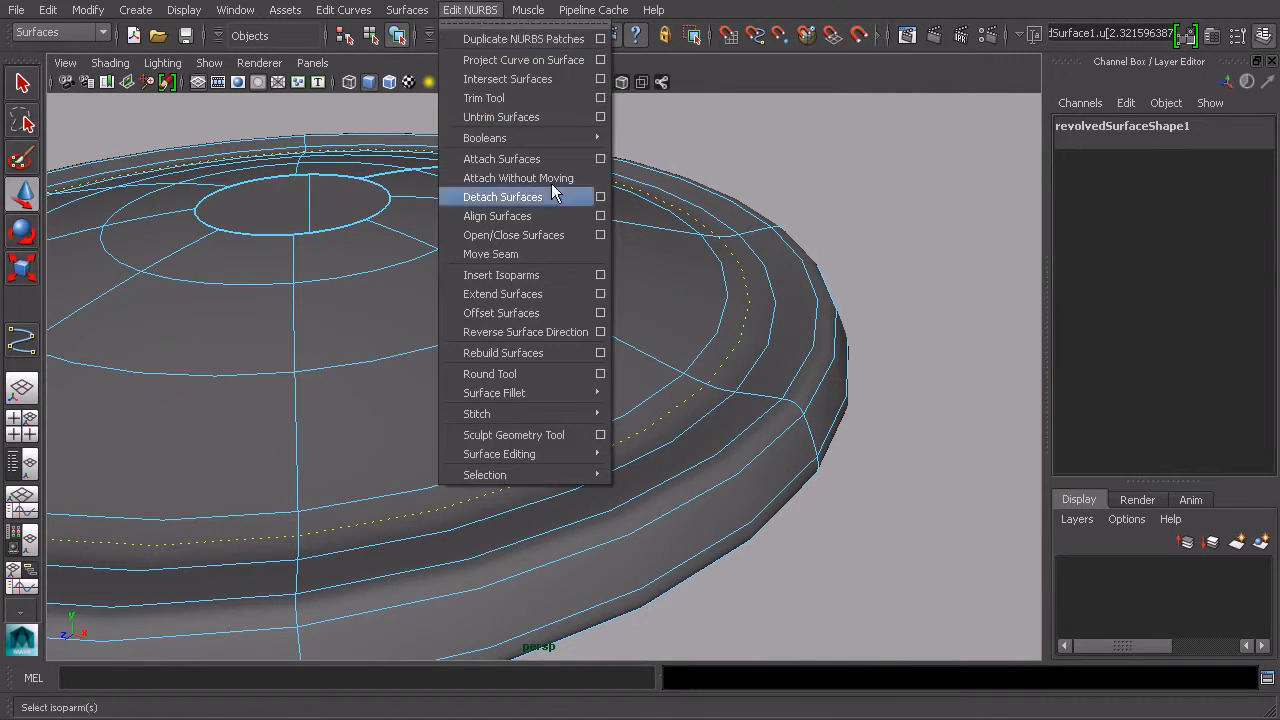
left_click(543, 272)
Step: Switch the revolved surface to hull selection and pick CVs along its rim
left_click_drag(714, 360, 731, 349, "alt")
left_click_drag(692, 304, 691, 328, "alt")
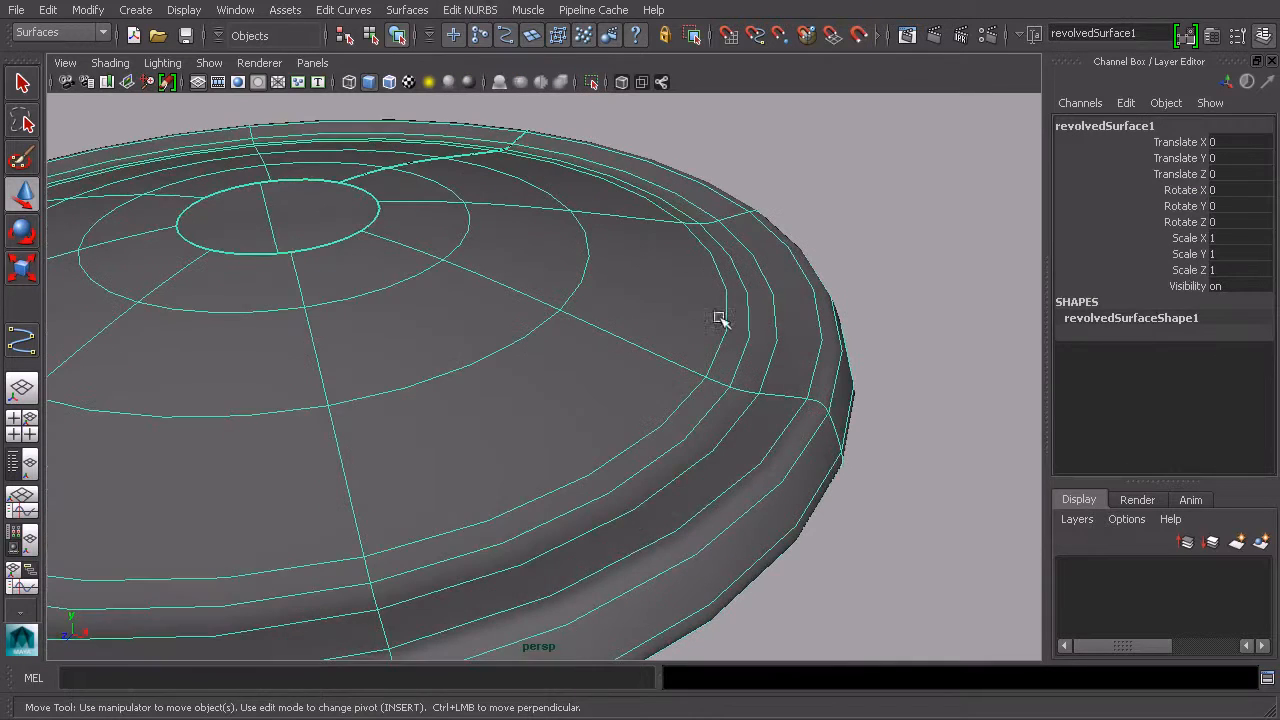
scroll(706, 256, "up", 2)
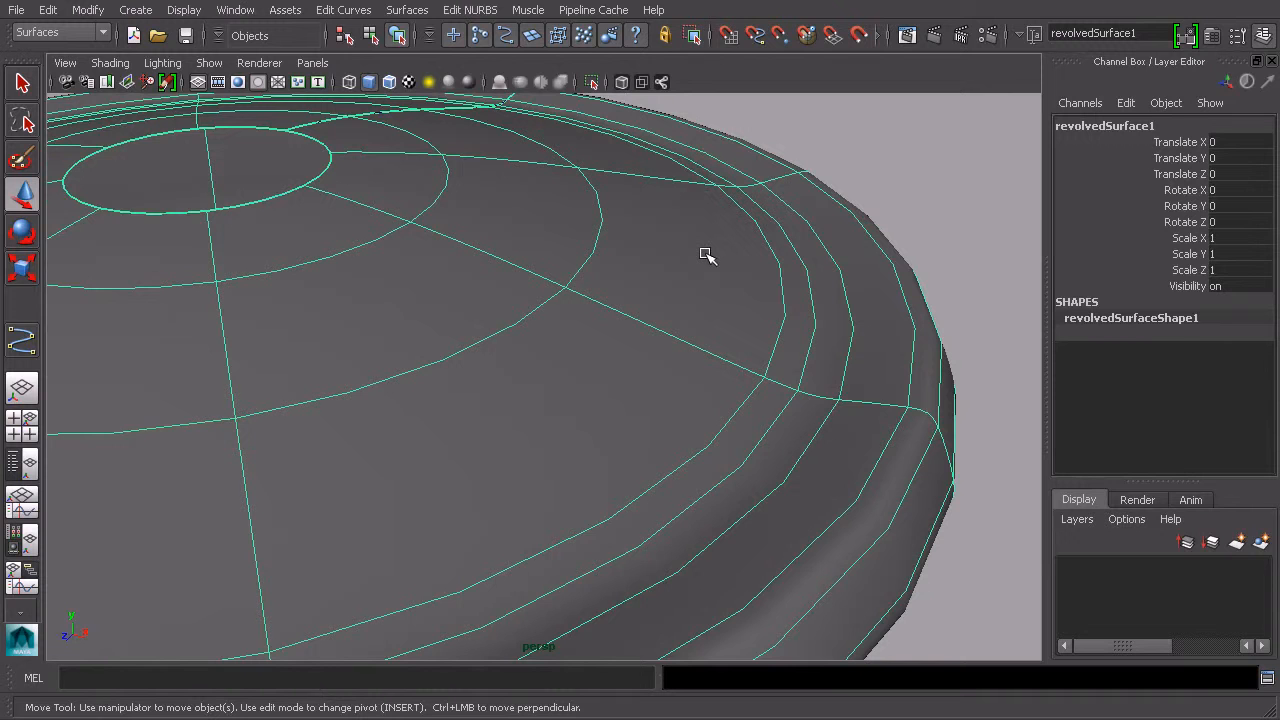
right_click(756, 288)
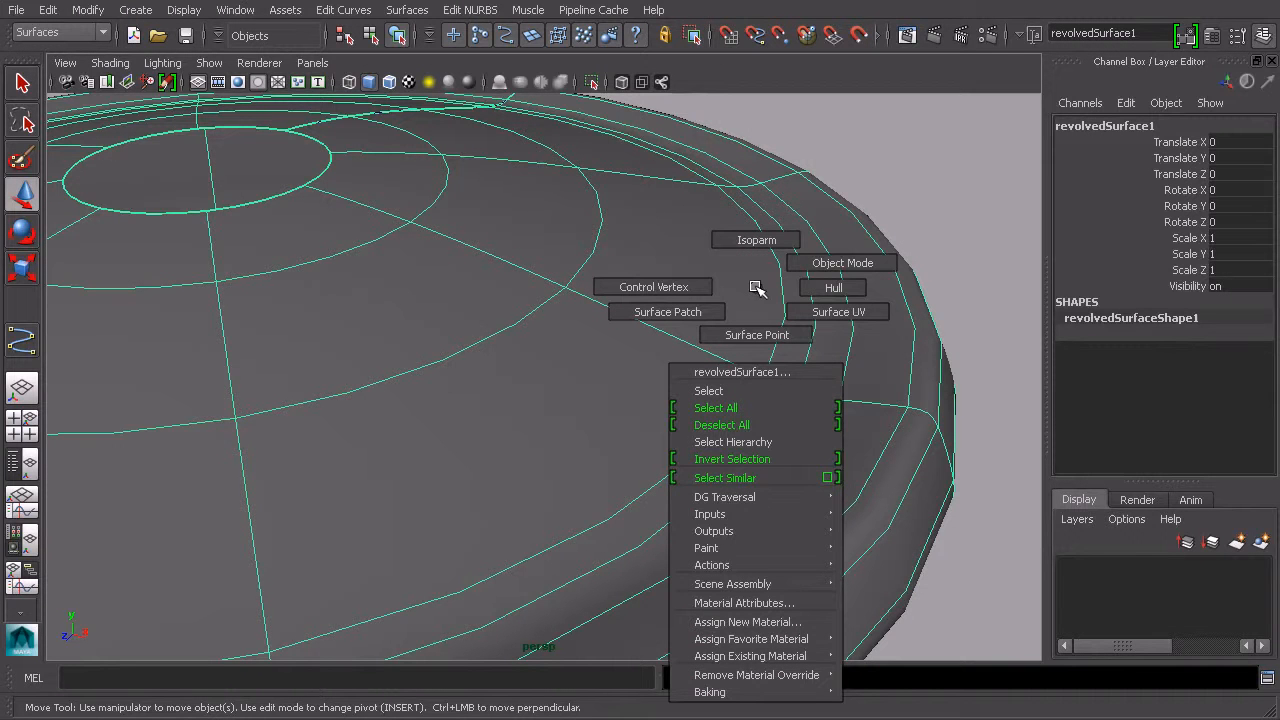
left_click(829, 287)
left_click_drag(817, 286, 923, 319, "alt")
middle_click_drag(923, 319, 724, 290, "alt")
scroll(837, 291, "up", 3)
middle_click_drag(900, 289, 779, 350, "alt")
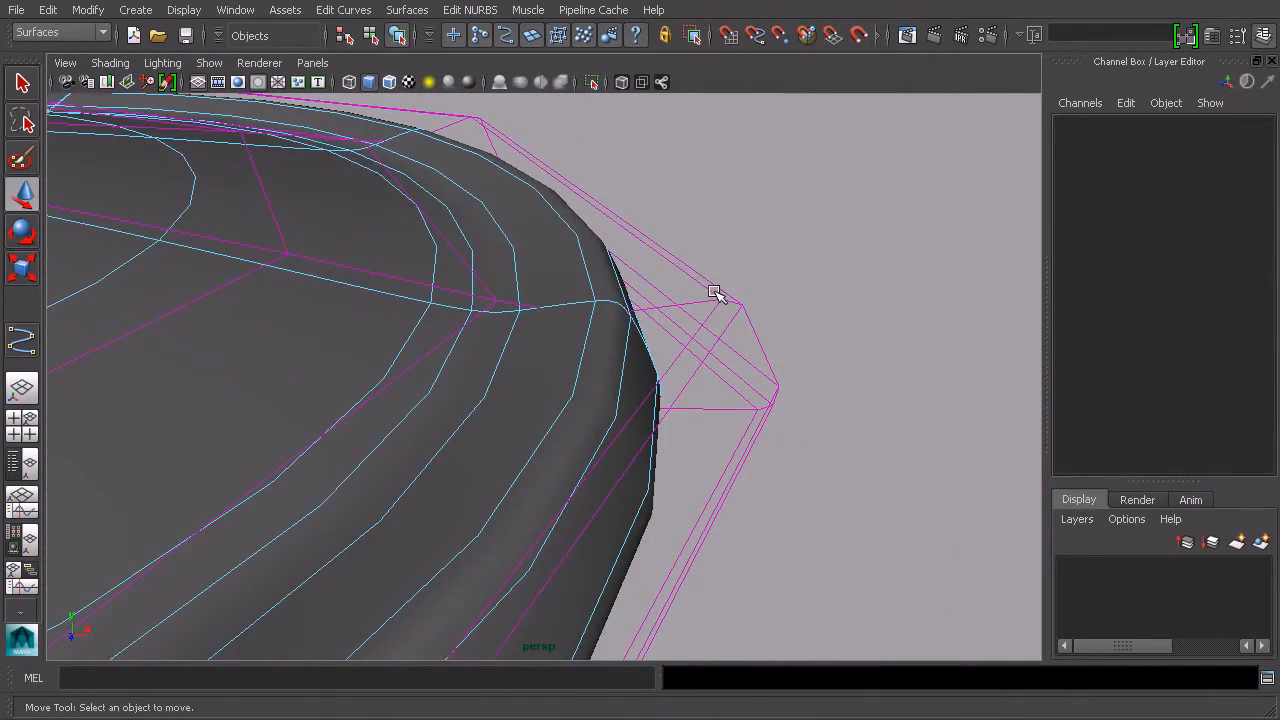
left_click_drag(737, 277, 536, 270, "alt")
middle_click_drag(480, 237, 590, 273, "alt")
left_click(643, 276)
left_click_drag(657, 286, 442, 248, "alt")
middle_click_drag(442, 248, 464, 288, "alt")
left_click_drag(380, 198, 363, 220)
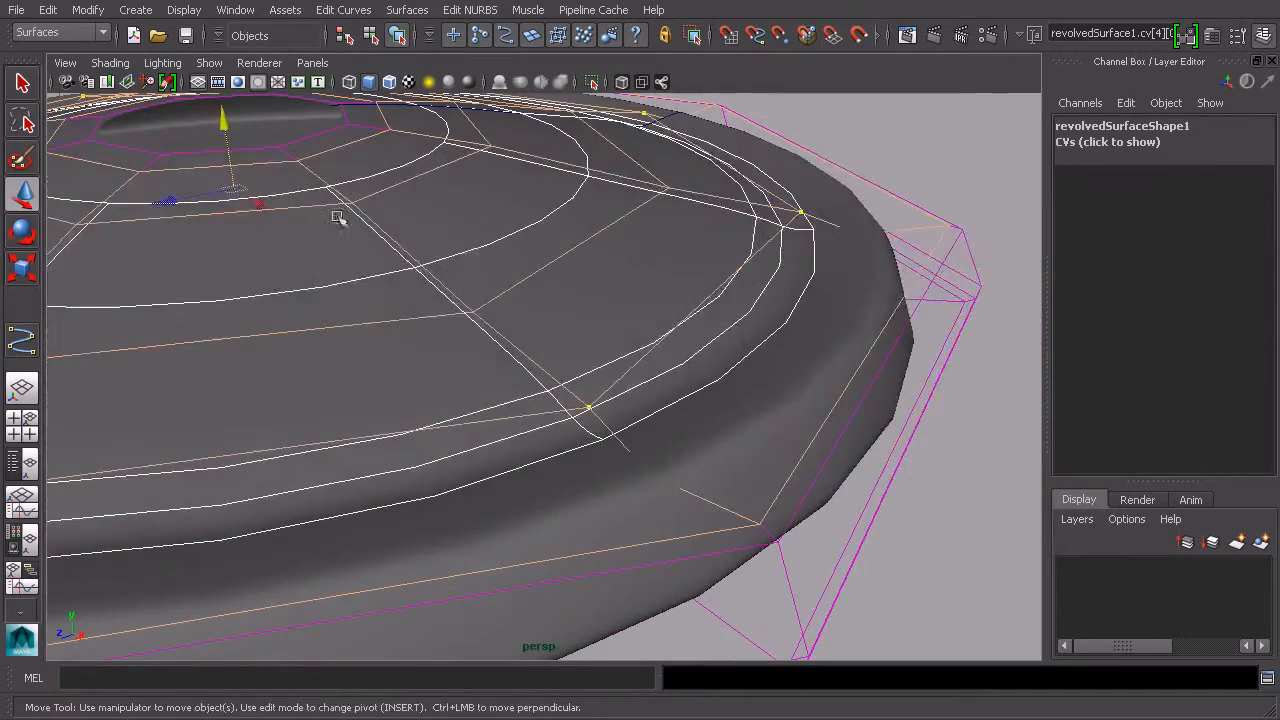
Step: Adjust the selected hull CVs with the Scale and Move tools, then undo the last move
key("r")
left_click_drag(237, 191, 252, 195)
left_click_drag(363, 206, 920, 428, "alt")
key("Down")
key("Down")
key("w")
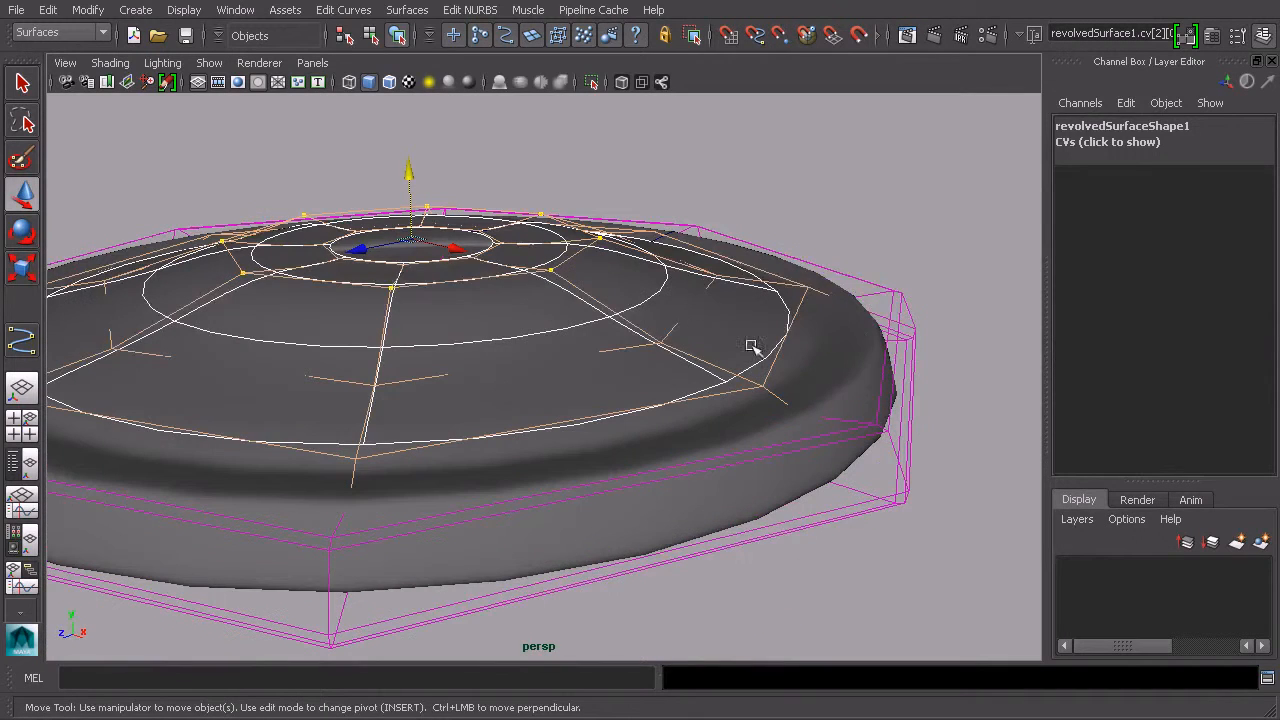
right_click_drag(712, 248, 615, 247)
scroll(665, 244, "up", 3)
left_click(628, 171)
left_click_drag(630, 145, 654, 320)
key("ctrl+z")
Step: Return to object mode, select the profile curve and compare it with the surface in the side view
left_click(381, 38)
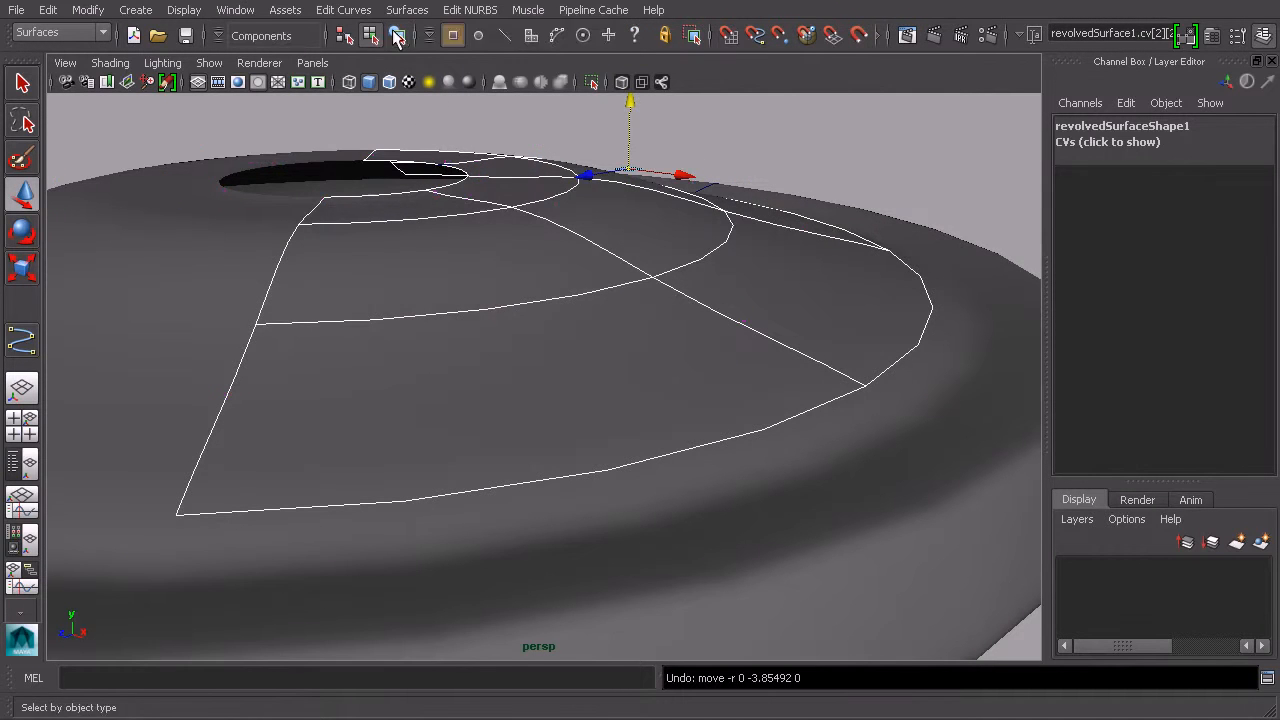
key("F8")
left_click(955, 208)
scroll(951, 206, "down", 6)
left_click_drag(773, 274, 731, 371, "alt")
scroll(736, 350, "up", 4)
left_click(777, 276)
key("space")
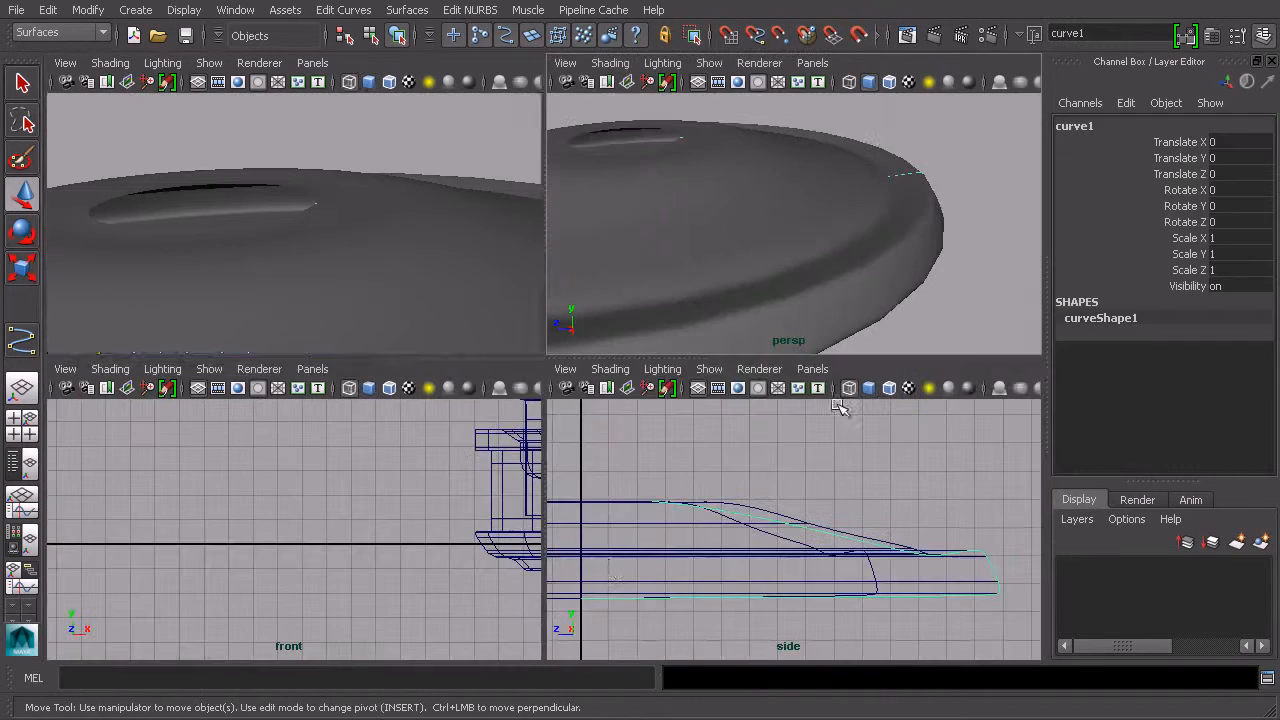
key("space")
scroll(573, 511, "down", 6)
middle_click_drag(527, 474, 699, 498, "alt")
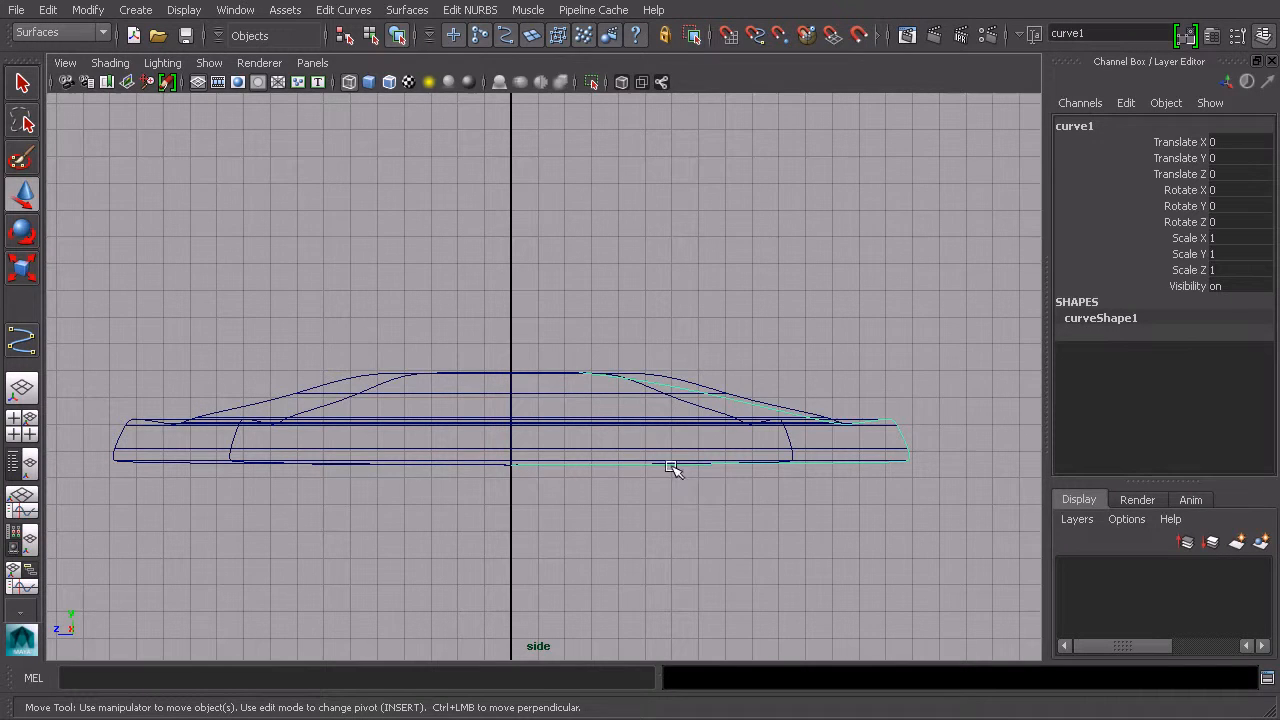
key("space")
key("space")
left_click_drag(887, 280, 717, 288, "alt")
middle_click_drag(717, 288, 760, 311, "alt")
right_click_drag(760, 311, 866, 330, "alt")
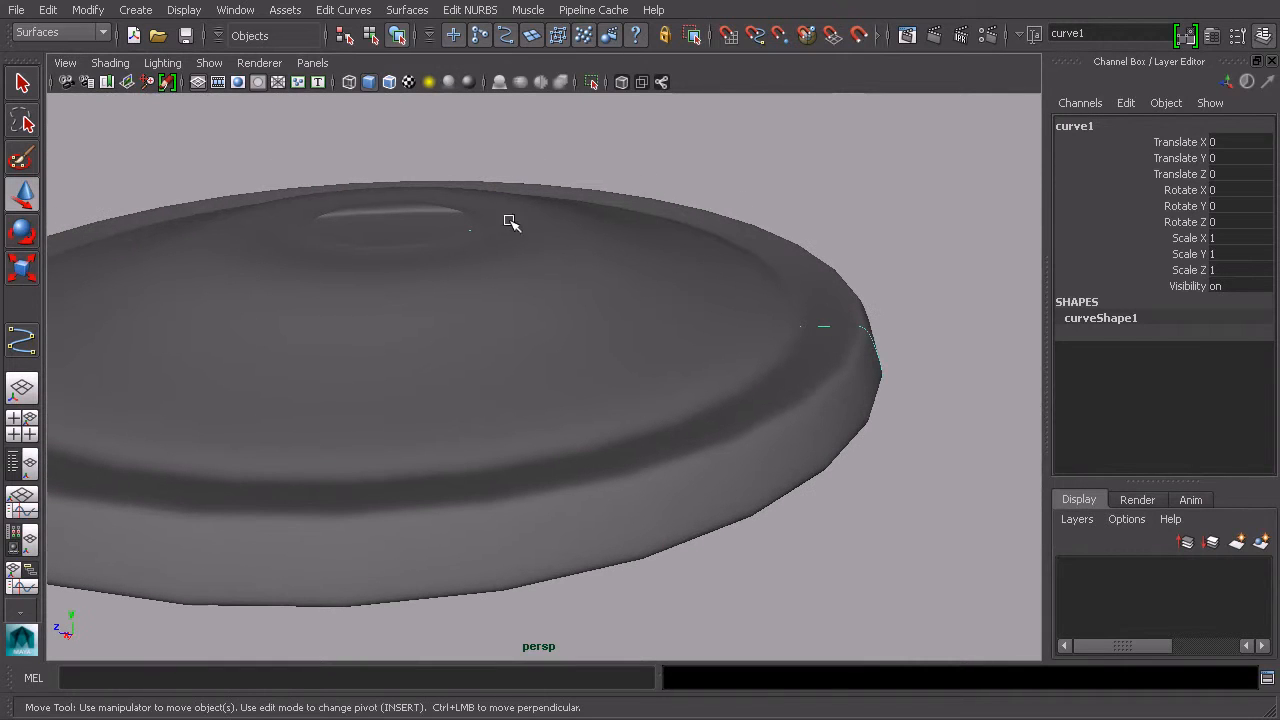
Step: Select the revolved surface and center its pivot
left_click(371, 35)
left_click(397, 35)
scroll(703, 292, "down", 3)
left_click_drag(706, 292, 755, 291, "alt")
scroll(775, 290, "up", 2)
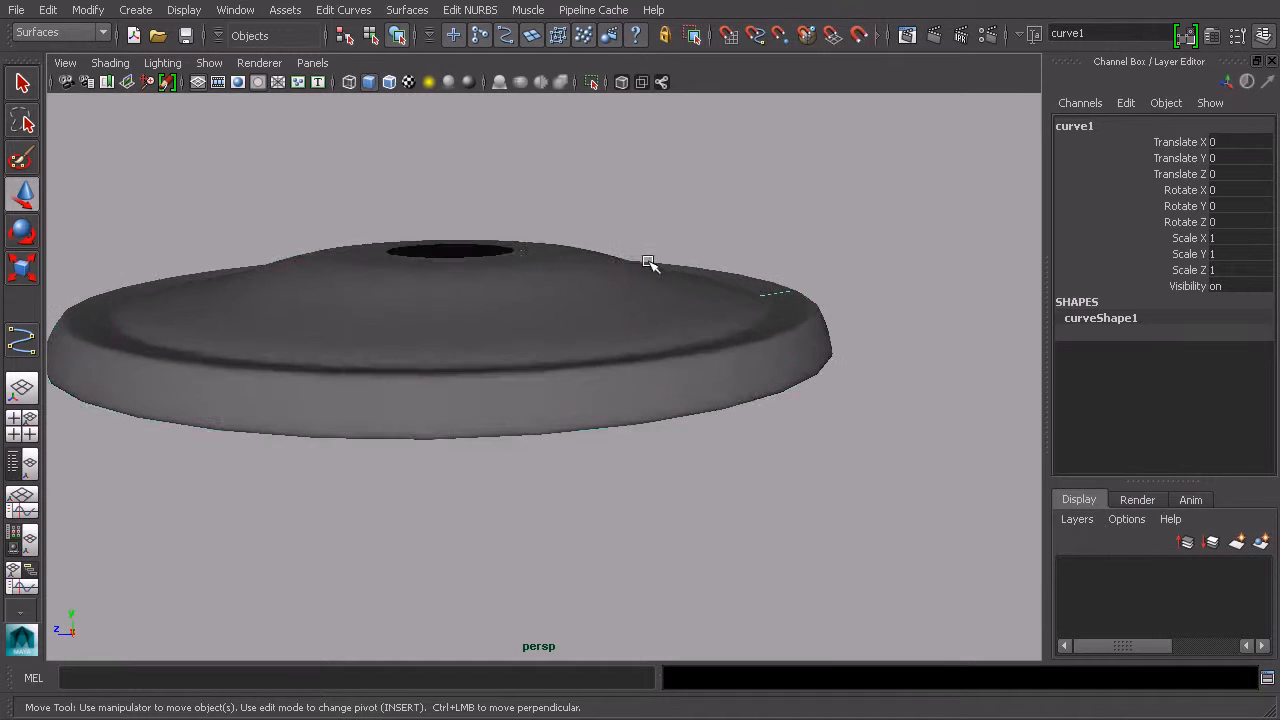
left_click(624, 260)
left_click_drag(624, 249, 640, 300, "alt")
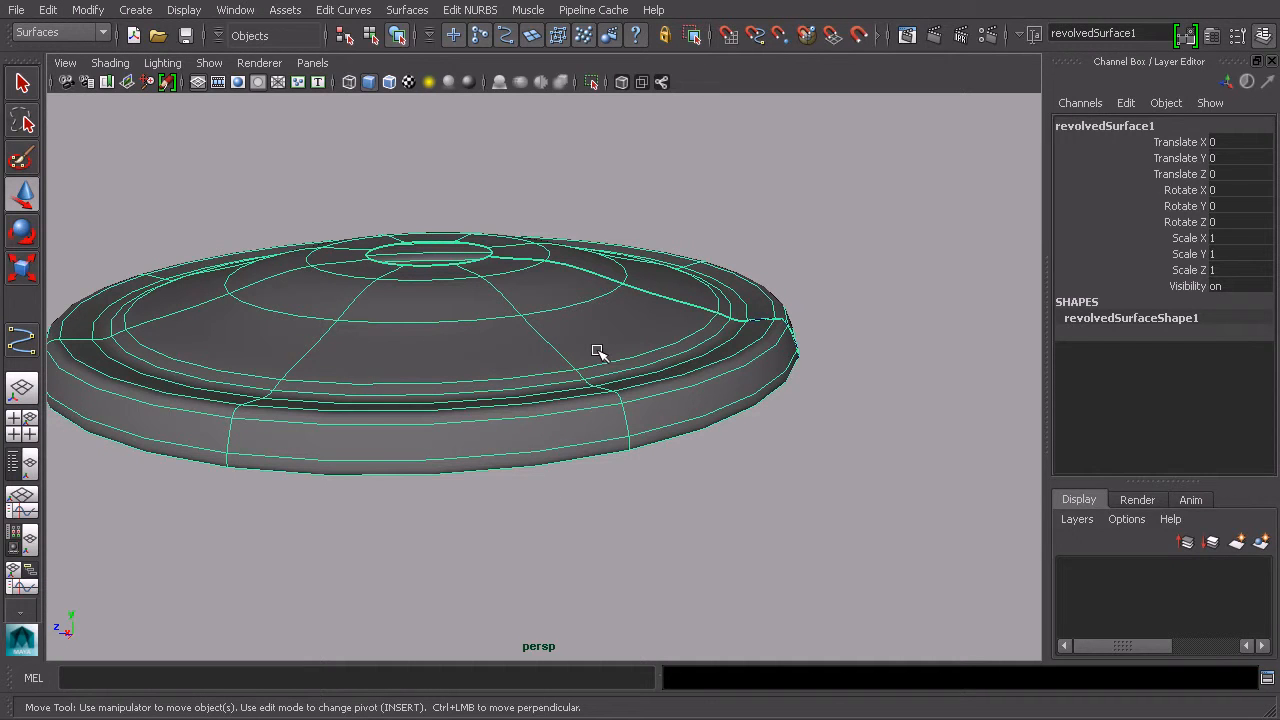
scroll(587, 366, "down", 10)
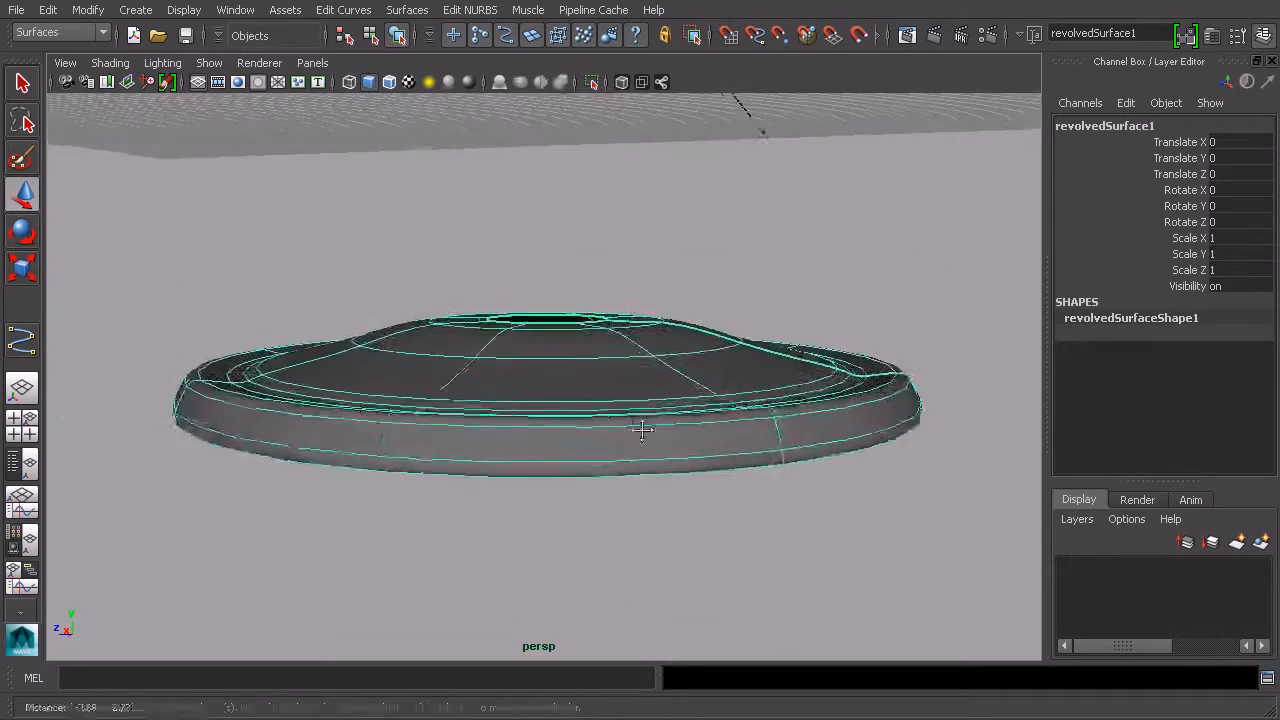
left_click_drag(651, 423, 745, 367, "alt")
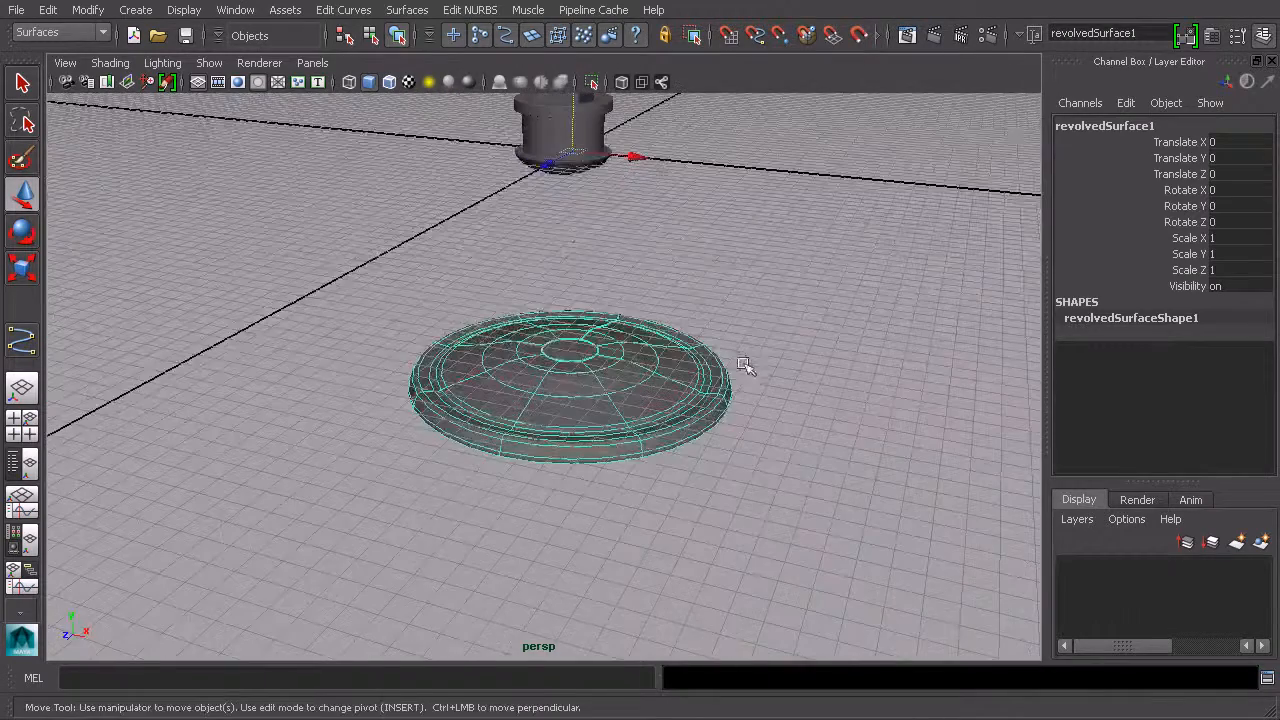
left_click(87, 10)
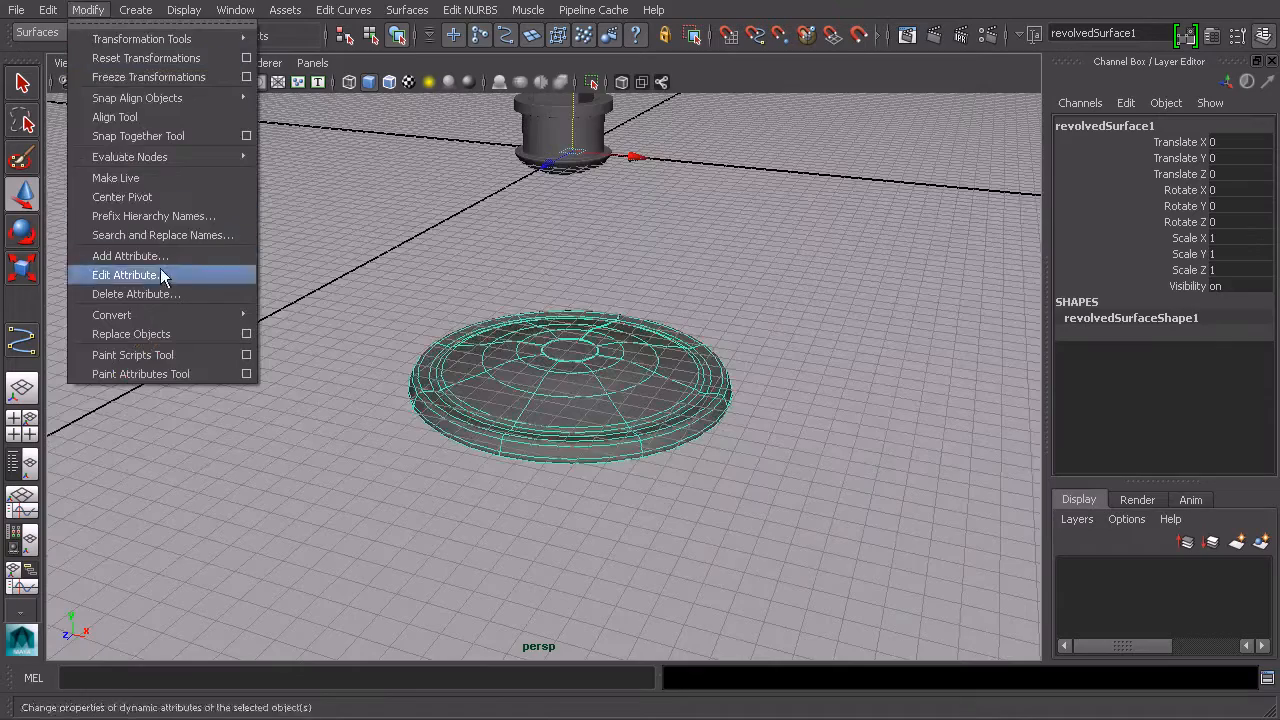
left_click(174, 205)
Step: Scale the revolved surface uniformly to about 0.373
left_click_drag(449, 323, 686, 351, "alt")
key("e")
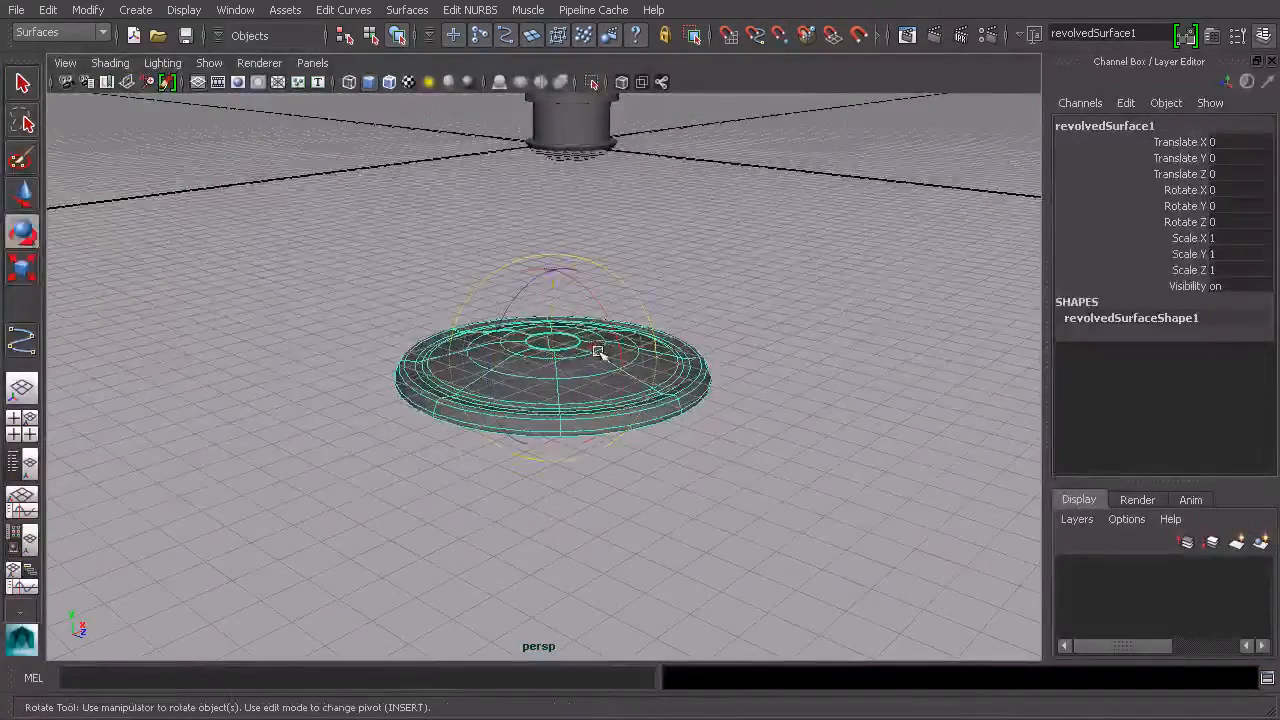
key("r")
left_click_drag(575, 360, 662, 392)
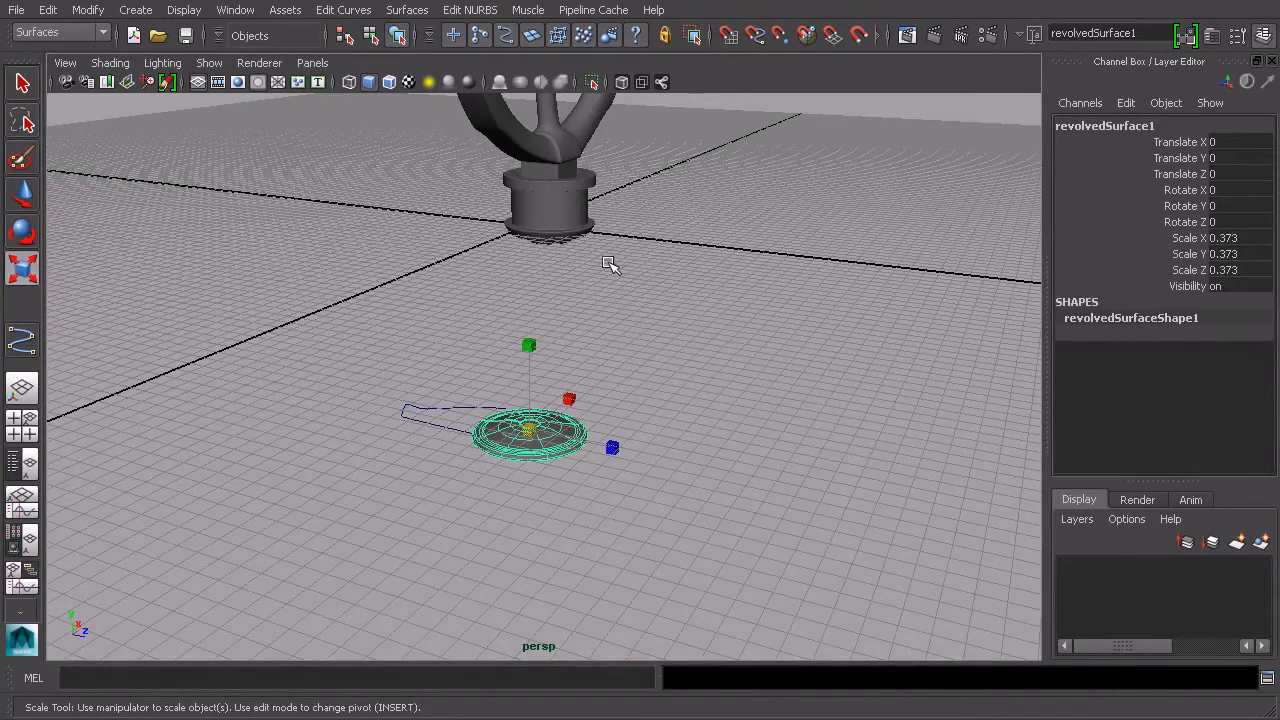
left_click_drag(703, 363, 663, 369, "alt")
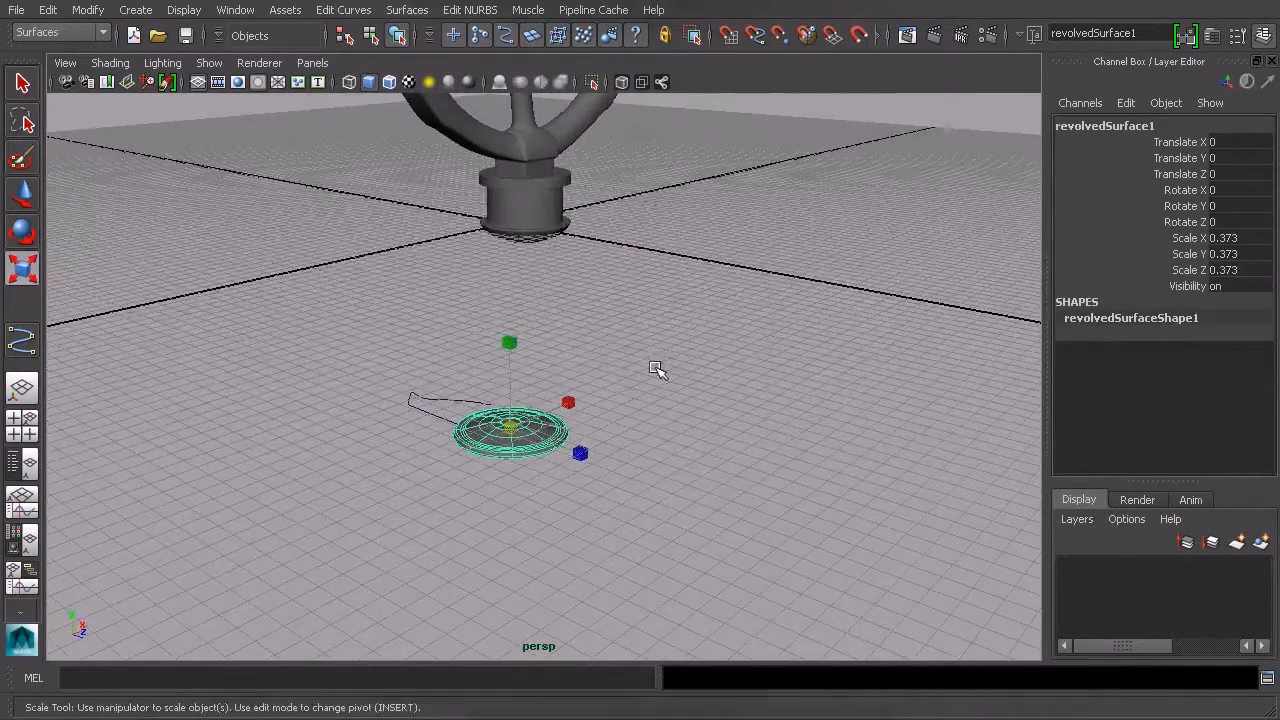